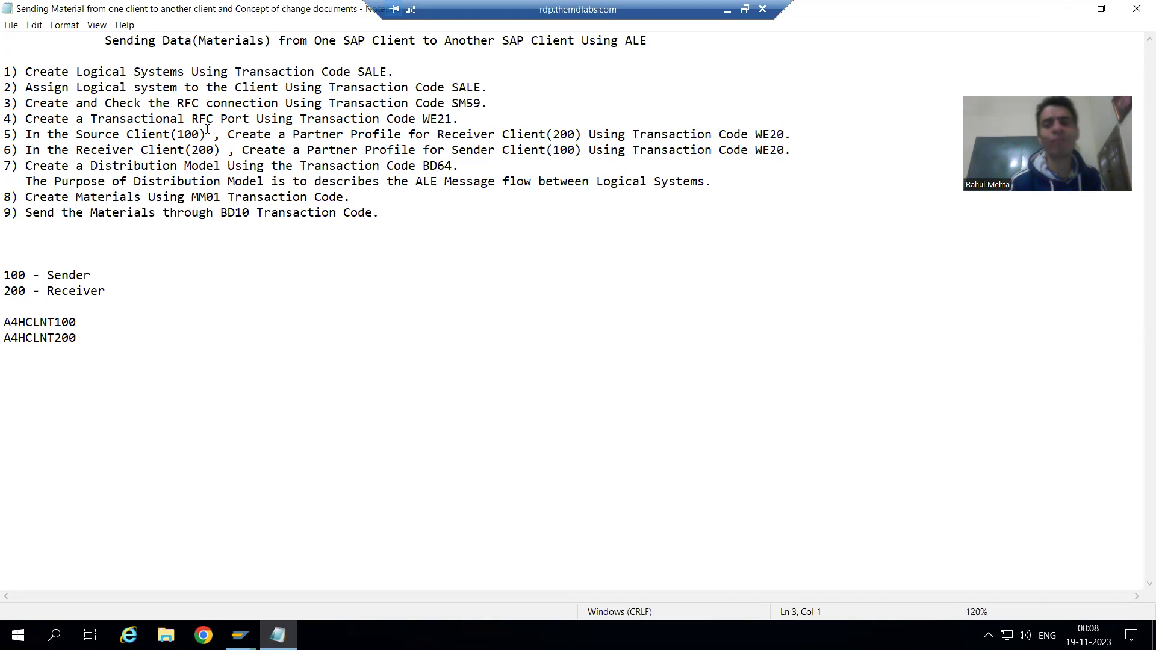
Step: Bring the SAP Easy Access window forward and confirm it is logged into client 200 of A4H
left_click(250, 87)
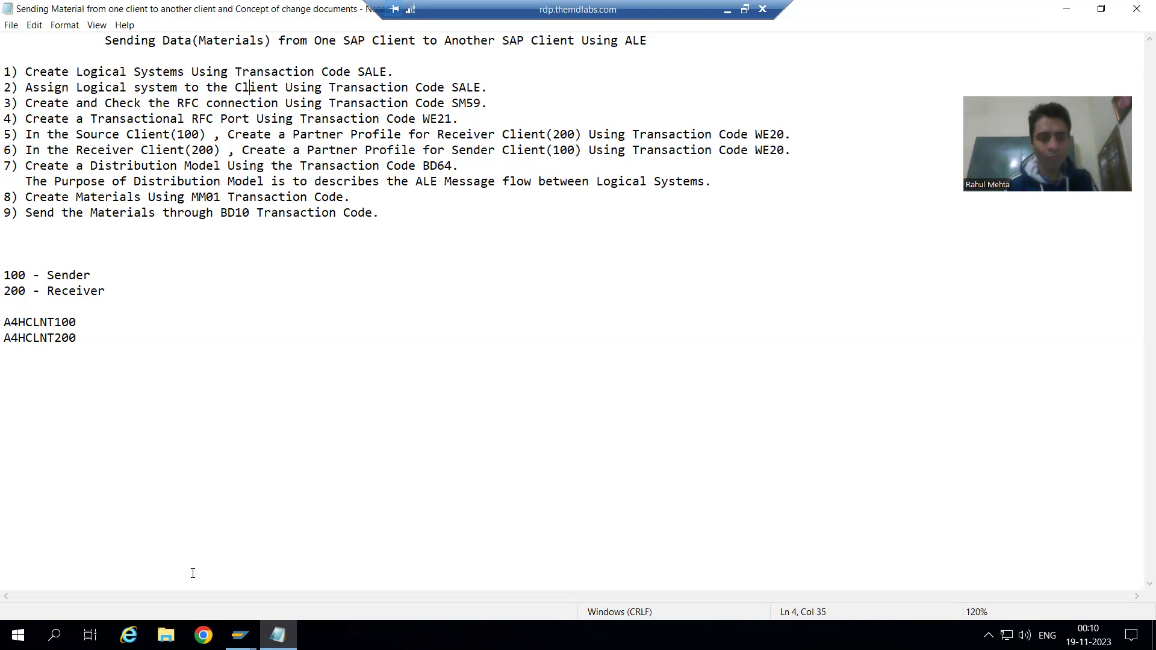
mouse_move(240, 635)
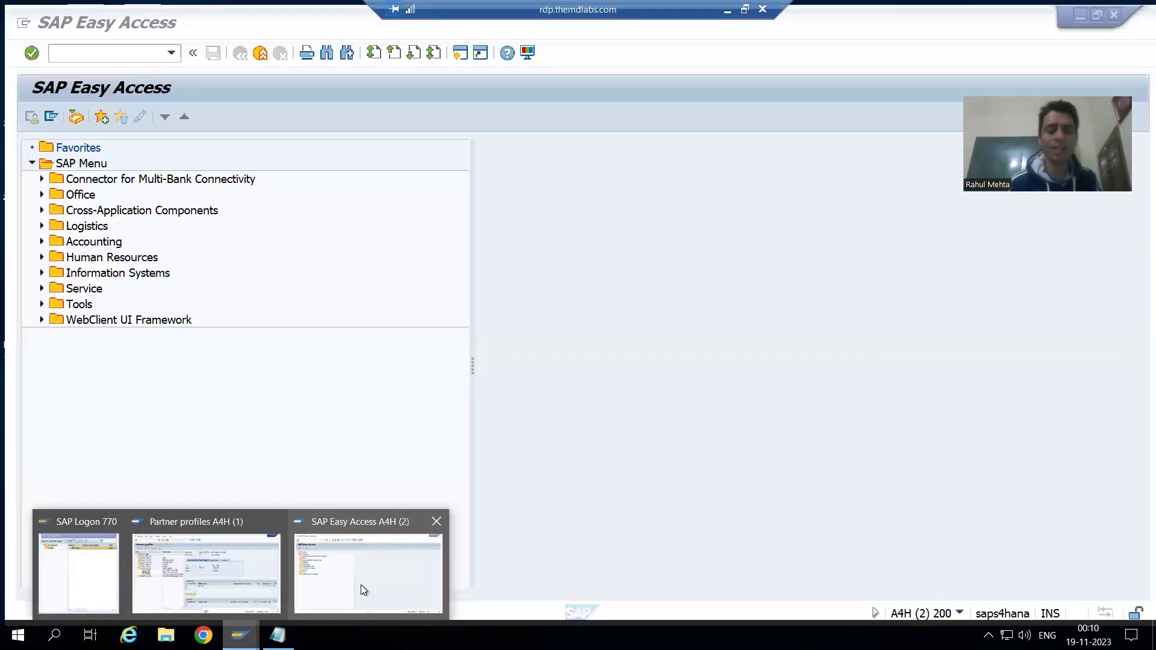
left_click(361, 587)
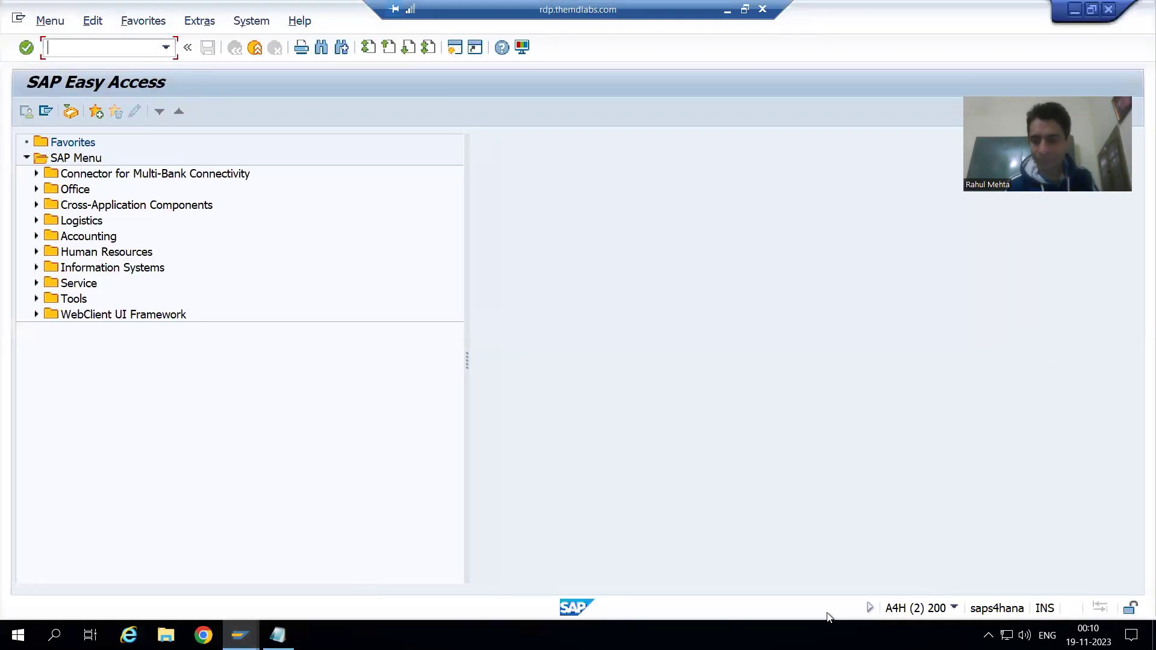
left_click(955, 608)
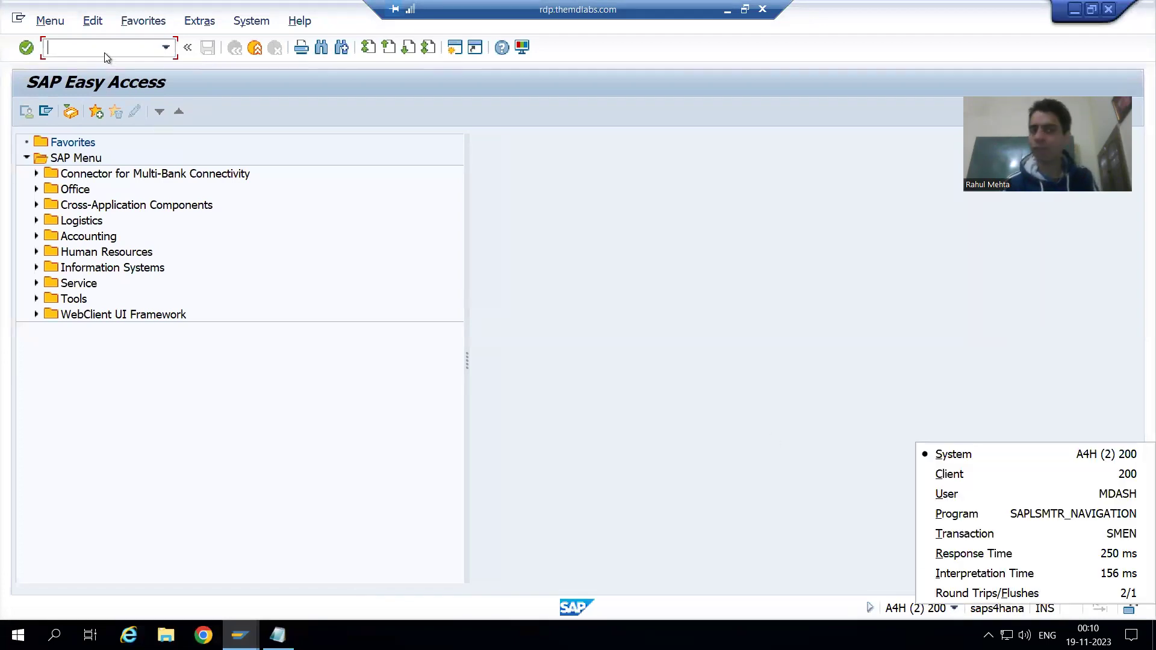
left_click(105, 53)
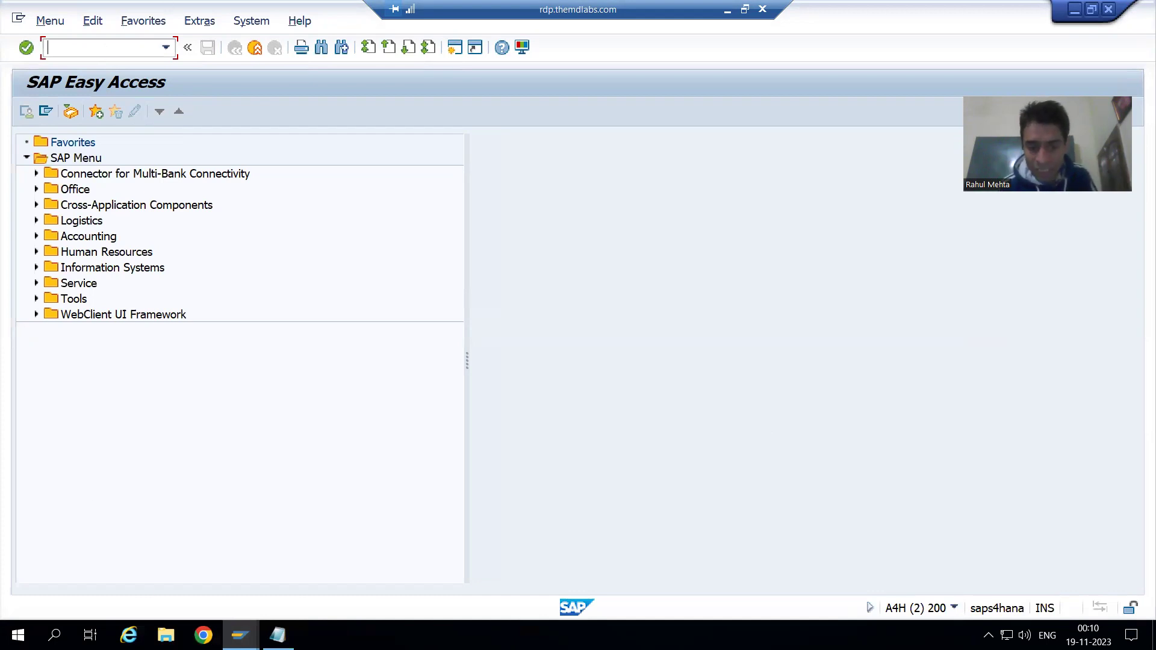
left_click(277, 635)
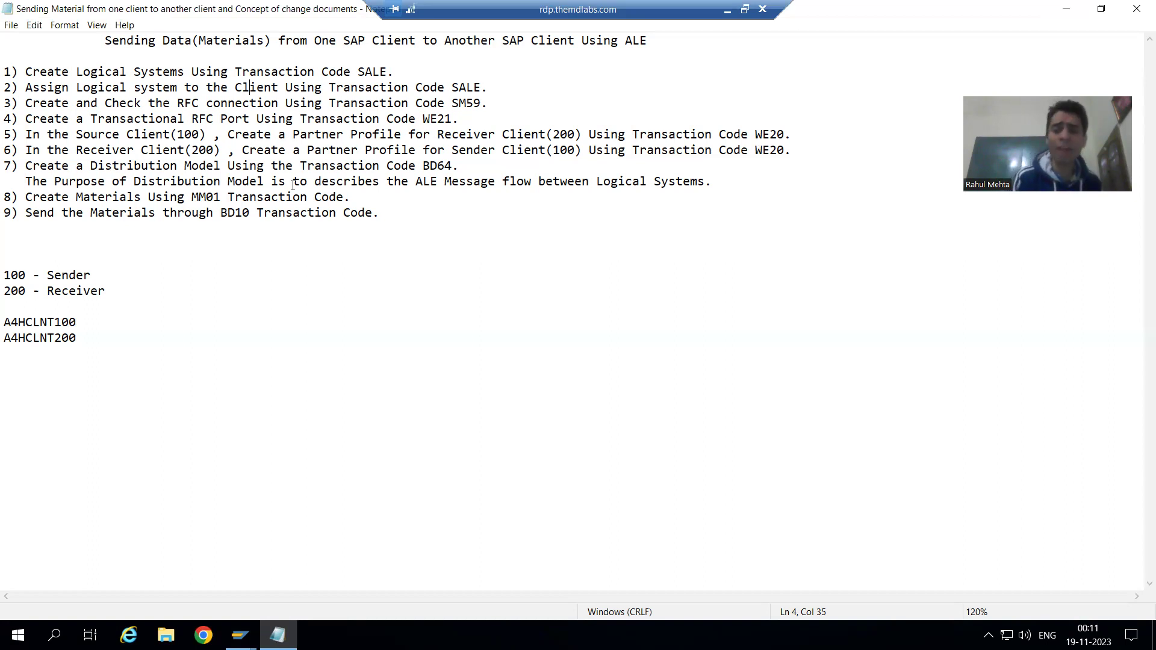
key("alt+Tab")
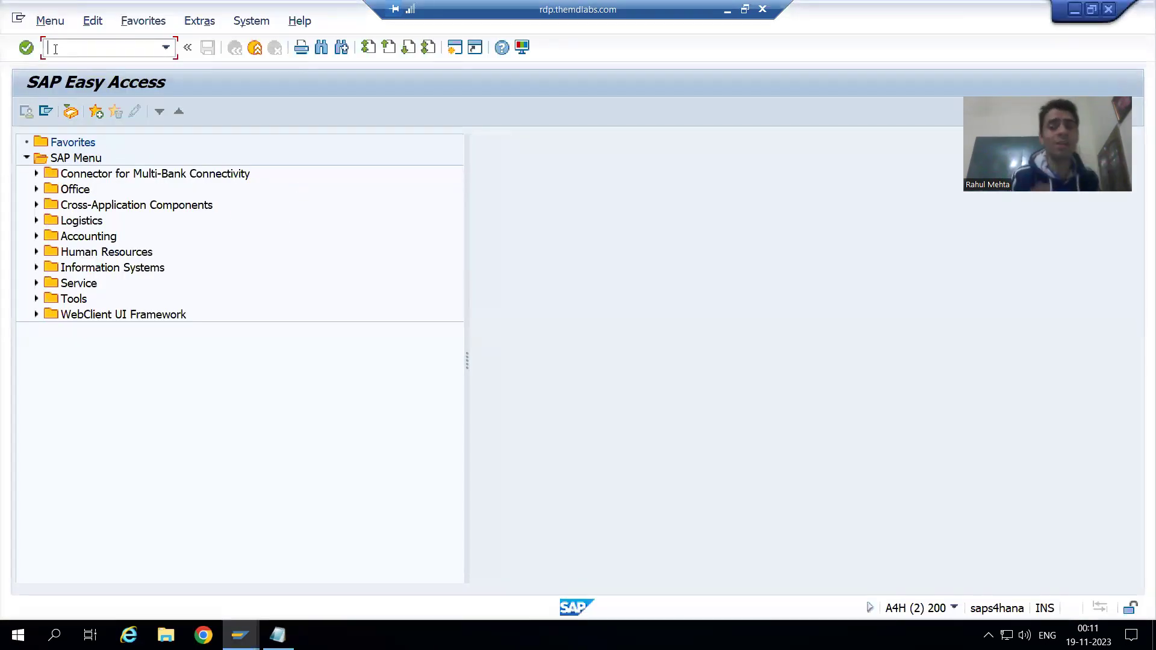
Step: Open WE20 and start a new partner profile under partner type LS
type("We20")
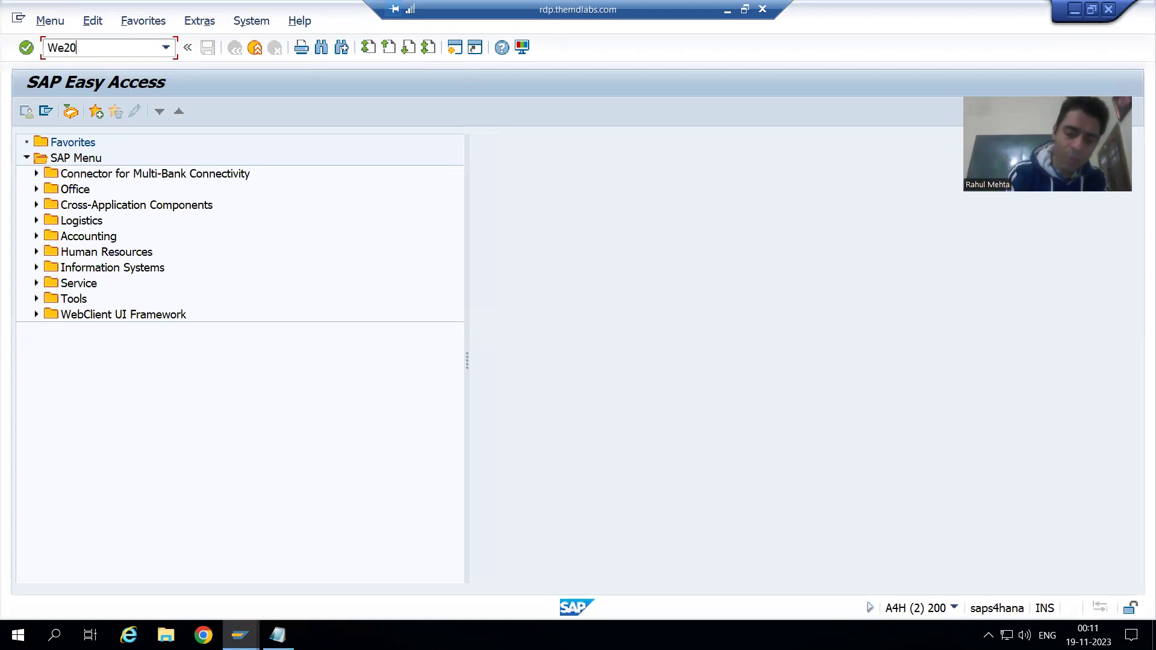
key("Return")
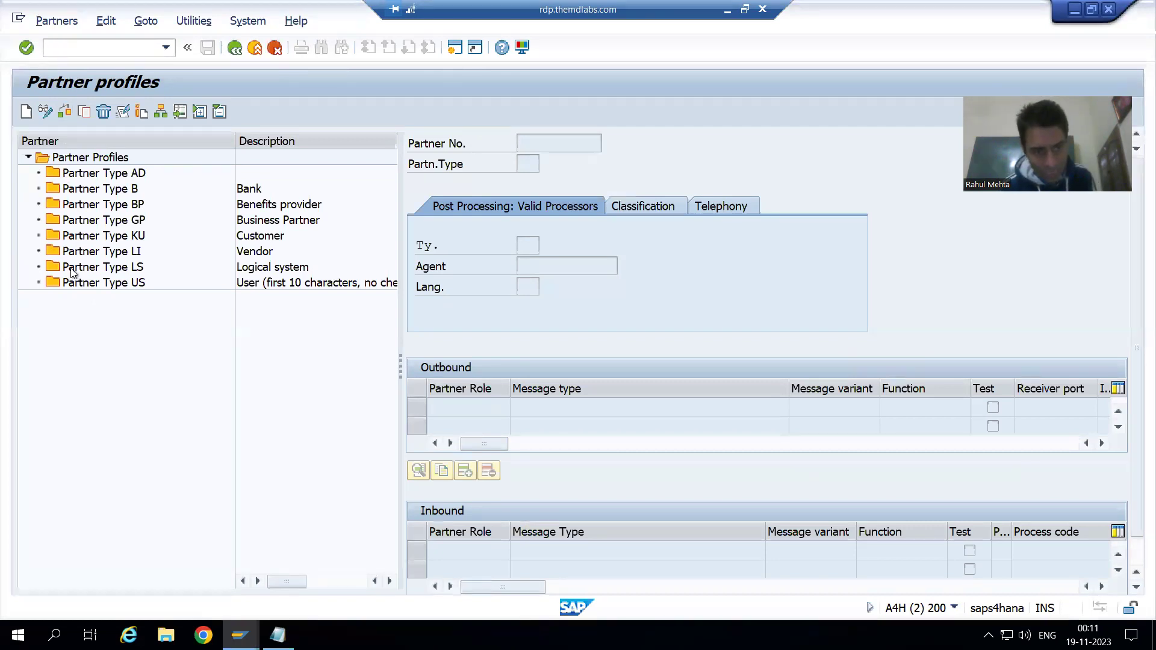
left_click(101, 274)
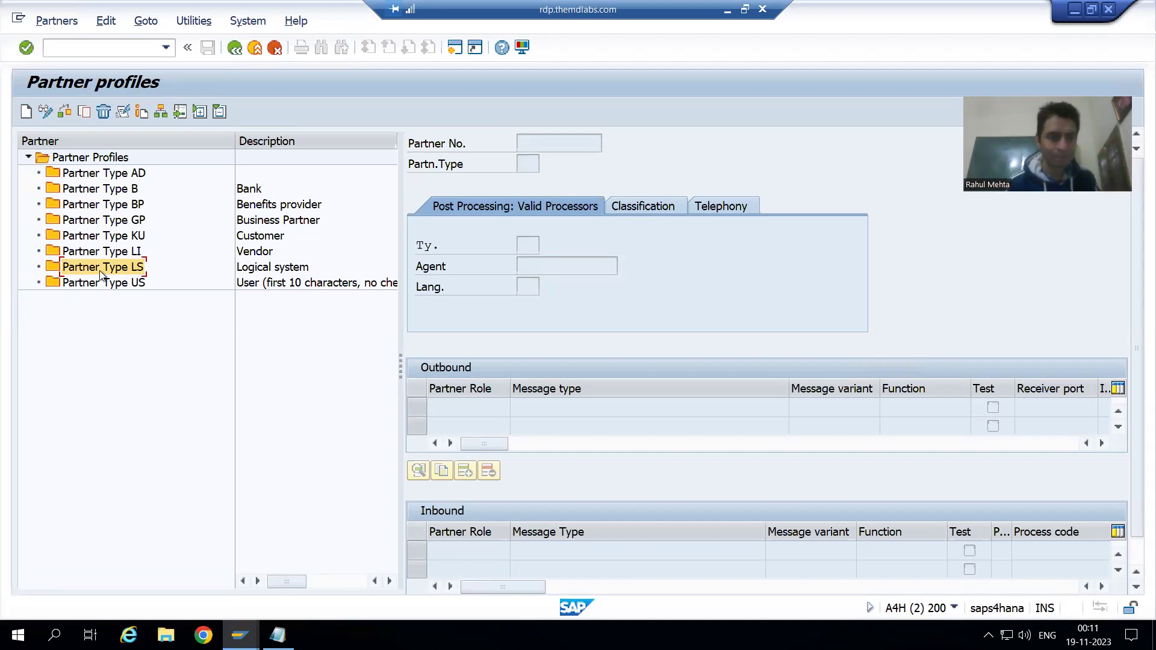
left_click(26, 113)
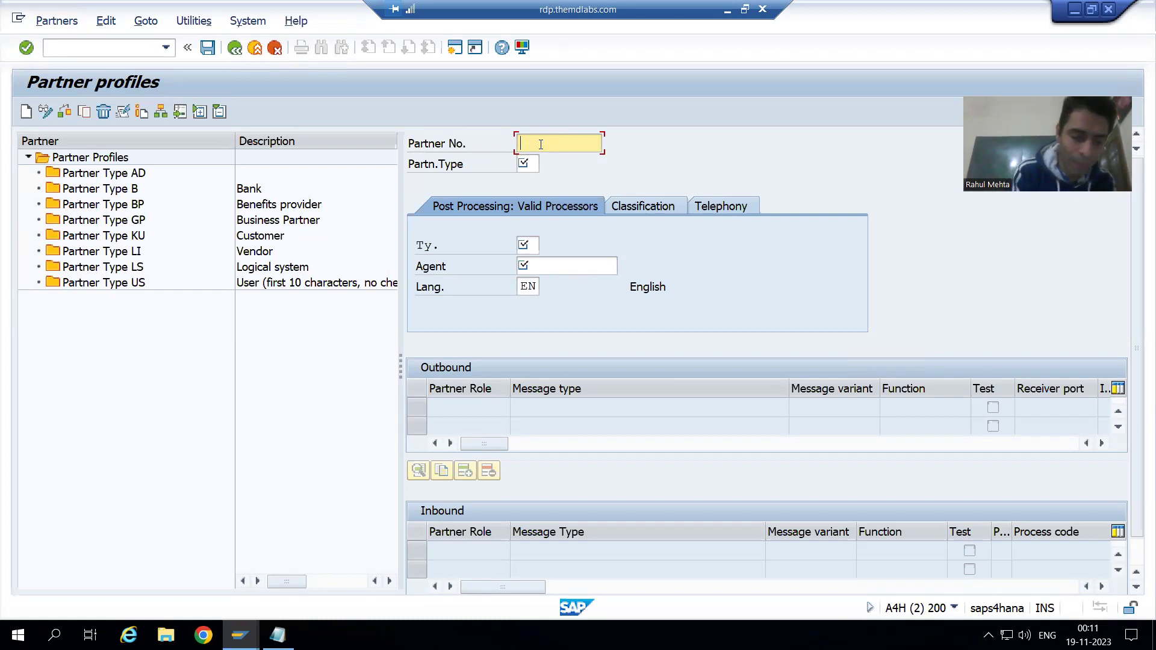
Step: Enter partner number A4HCLNT100 with partner type LS, Logical system
type("A4")
type("H")
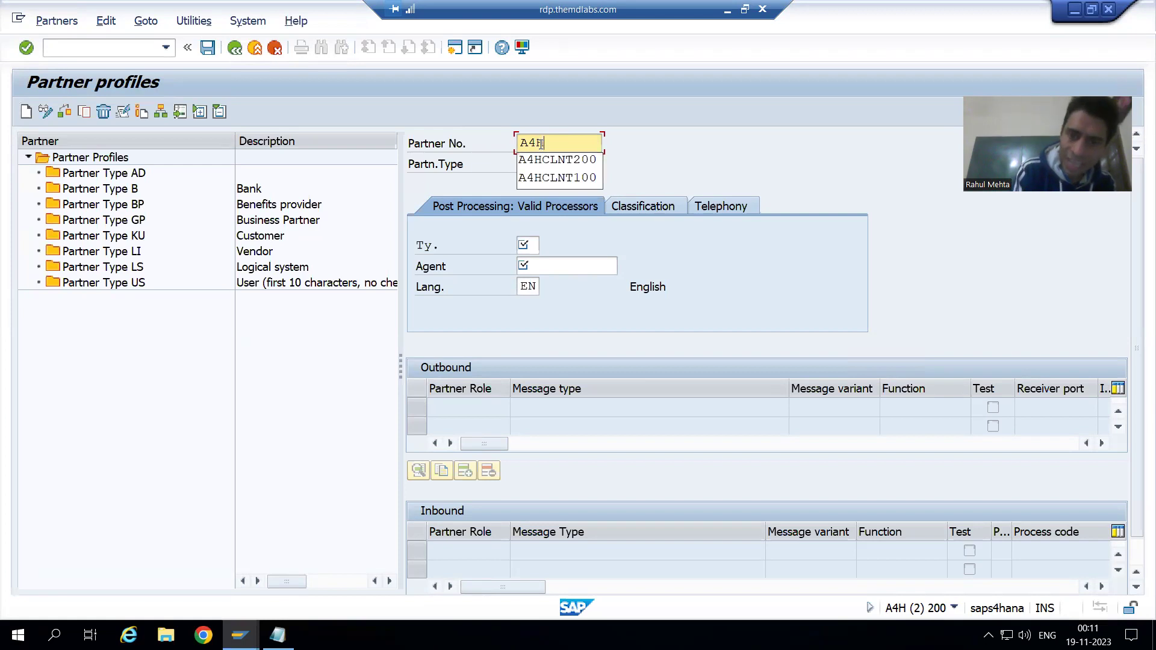
key("Down")
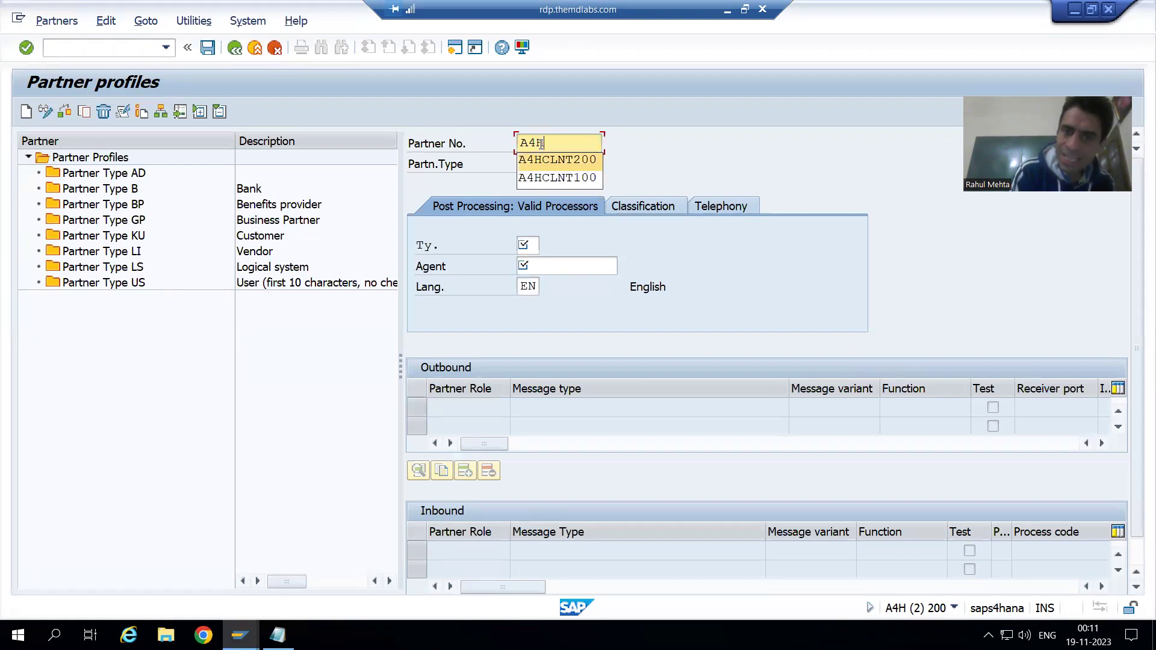
key("Down")
key("Return")
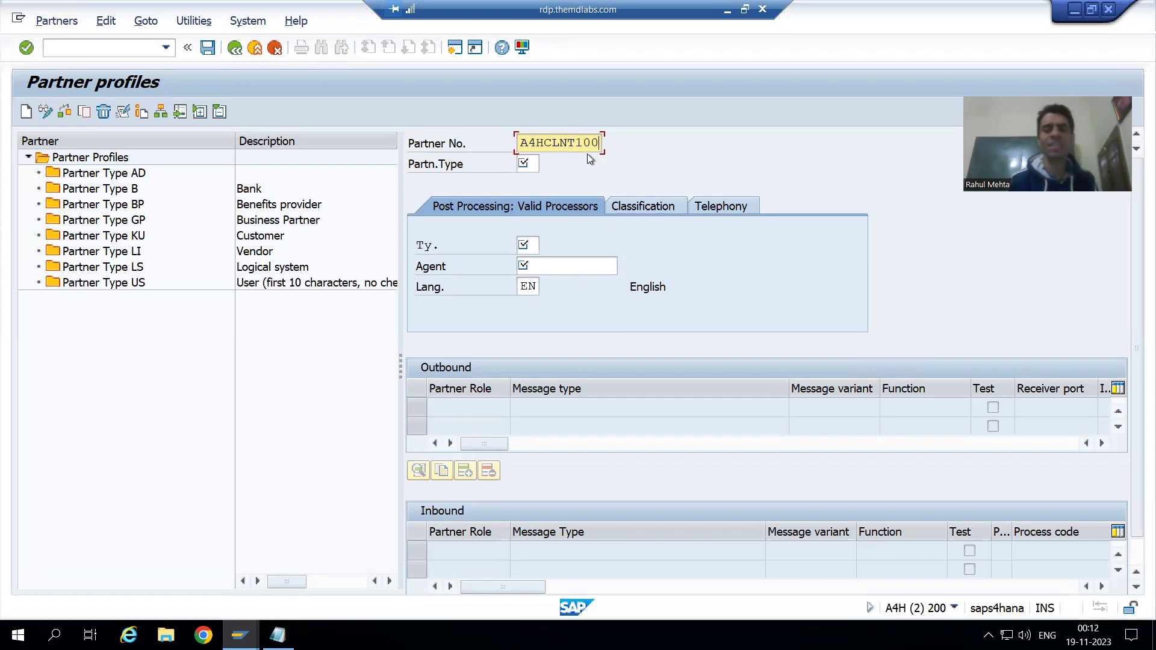
left_click(526, 163)
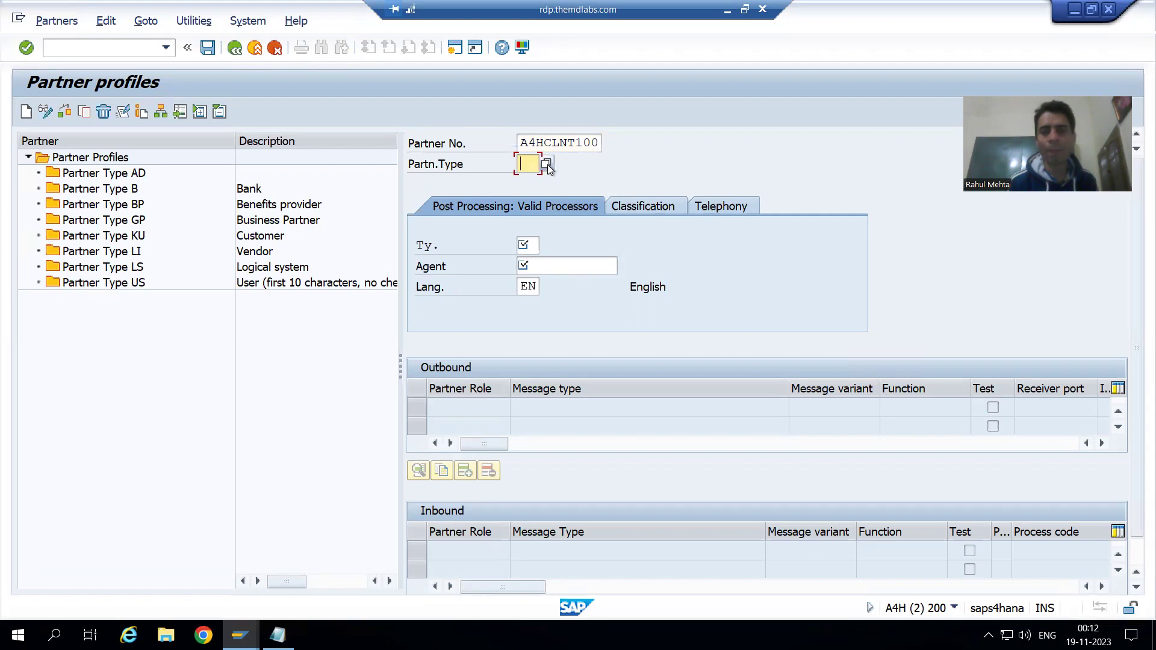
key("F4")
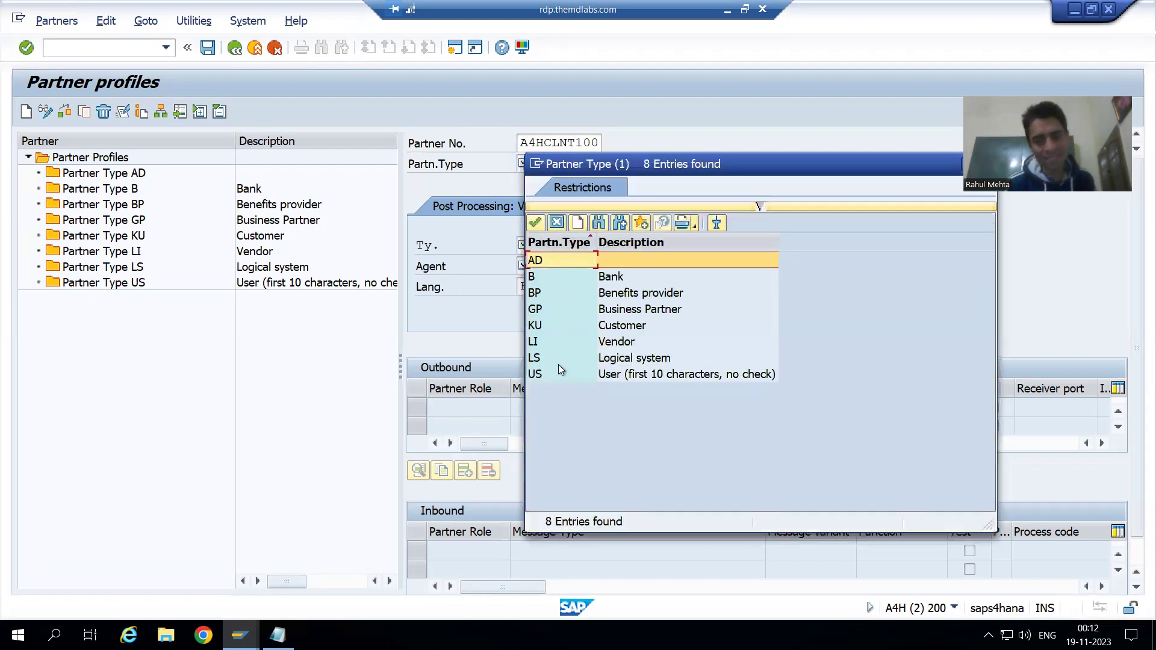
double_click(558, 360)
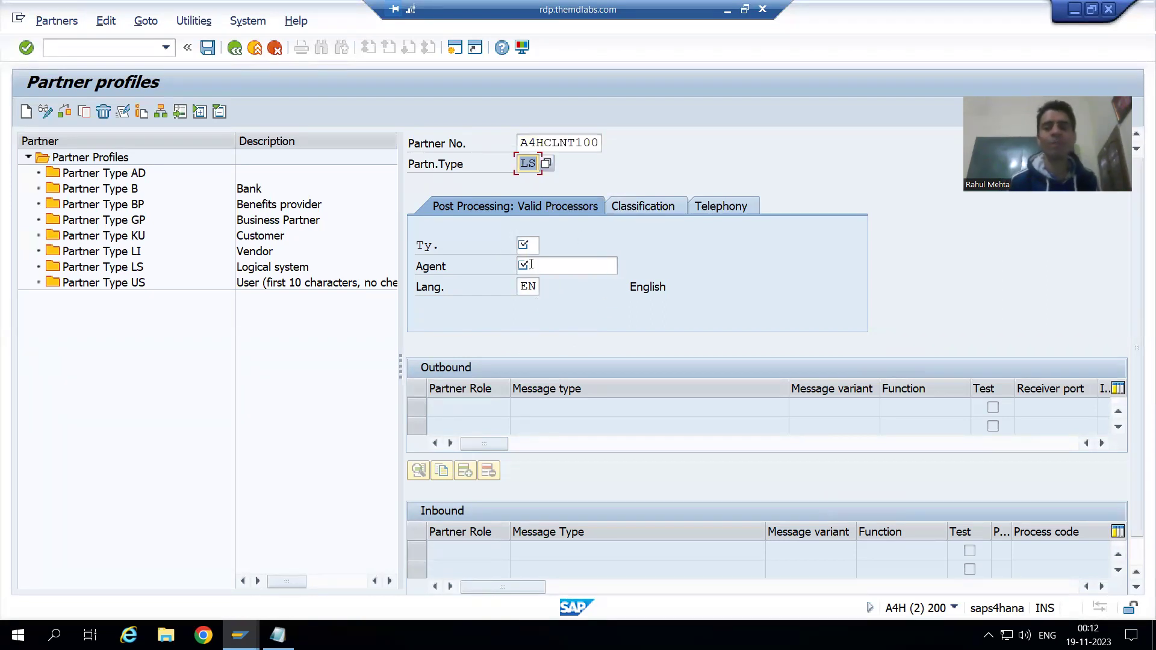
Step: Set agent type US (User) and make the logged-in user the processing agent
left_click(525, 245)
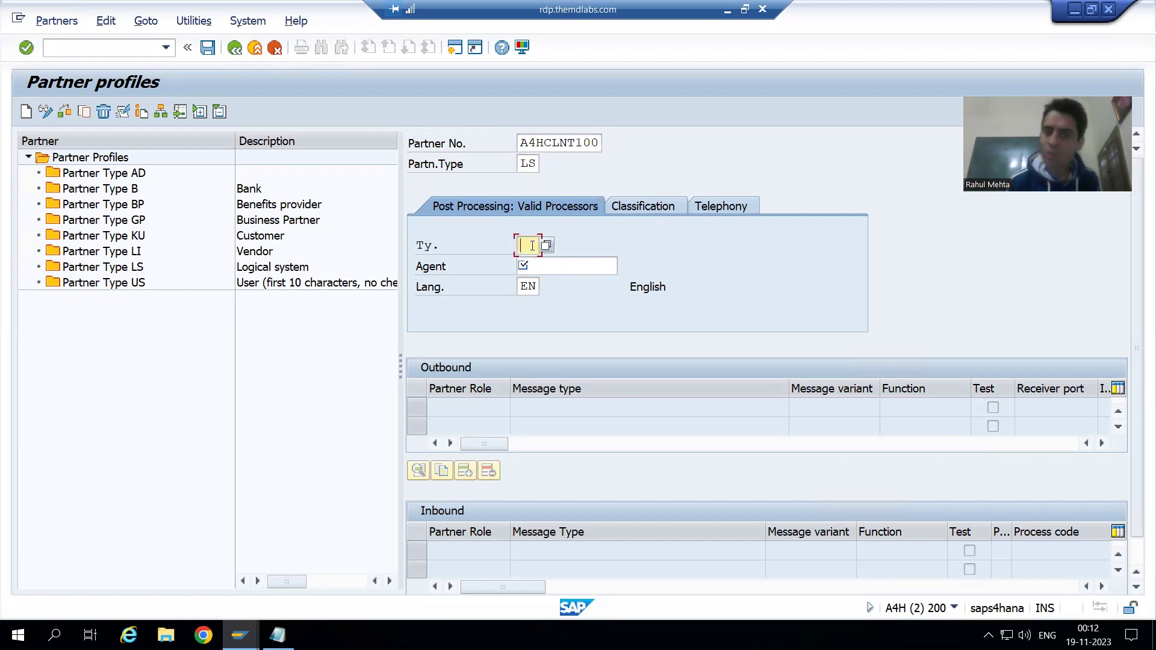
left_click(546, 246)
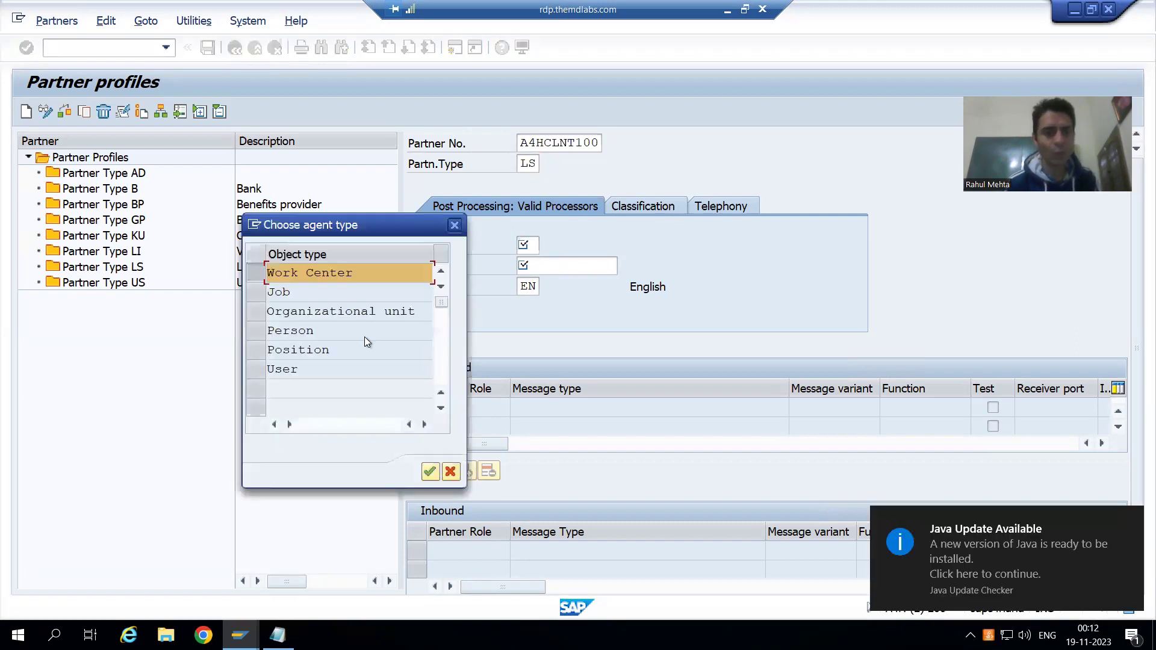
left_click(263, 370)
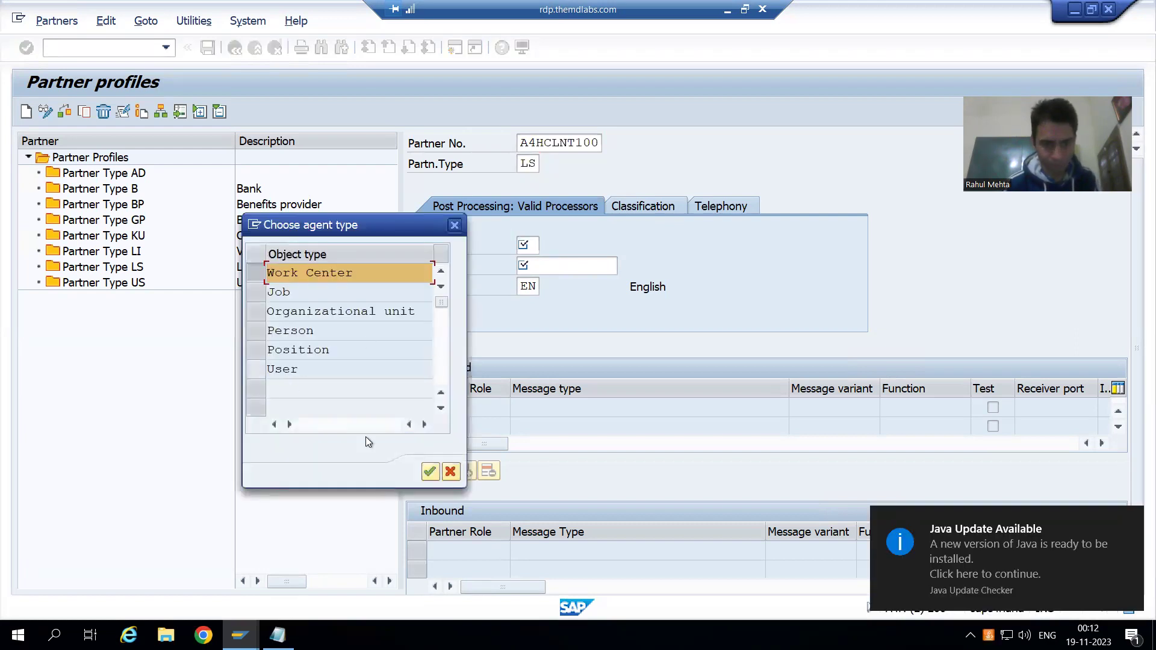
left_click(429, 472)
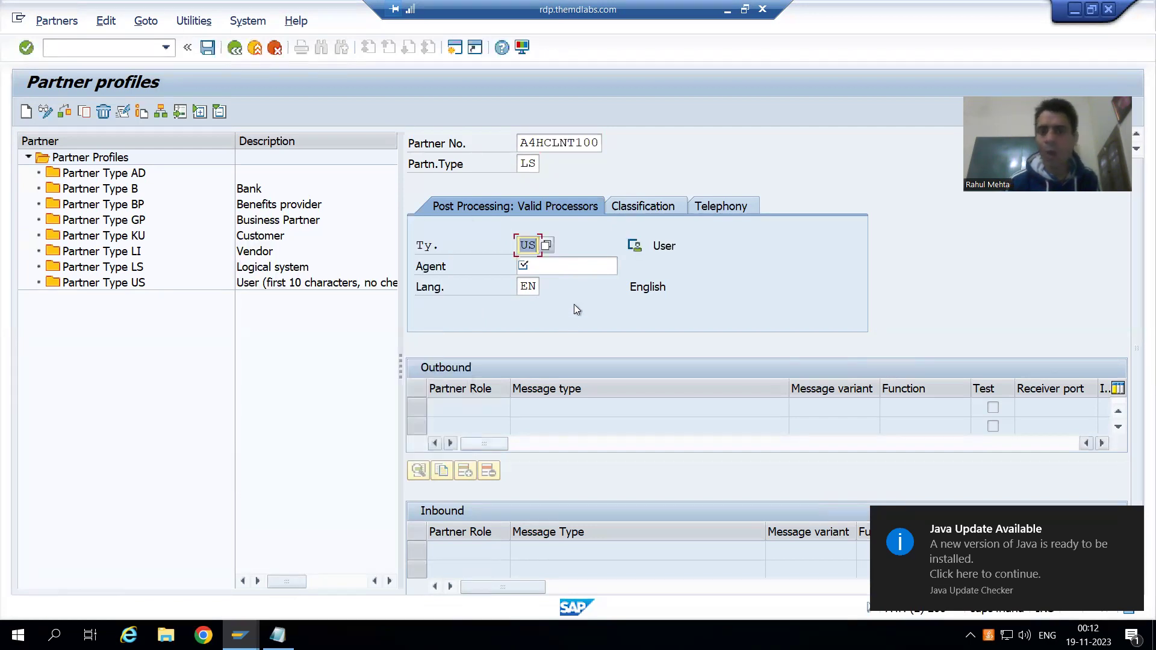
left_click(575, 265)
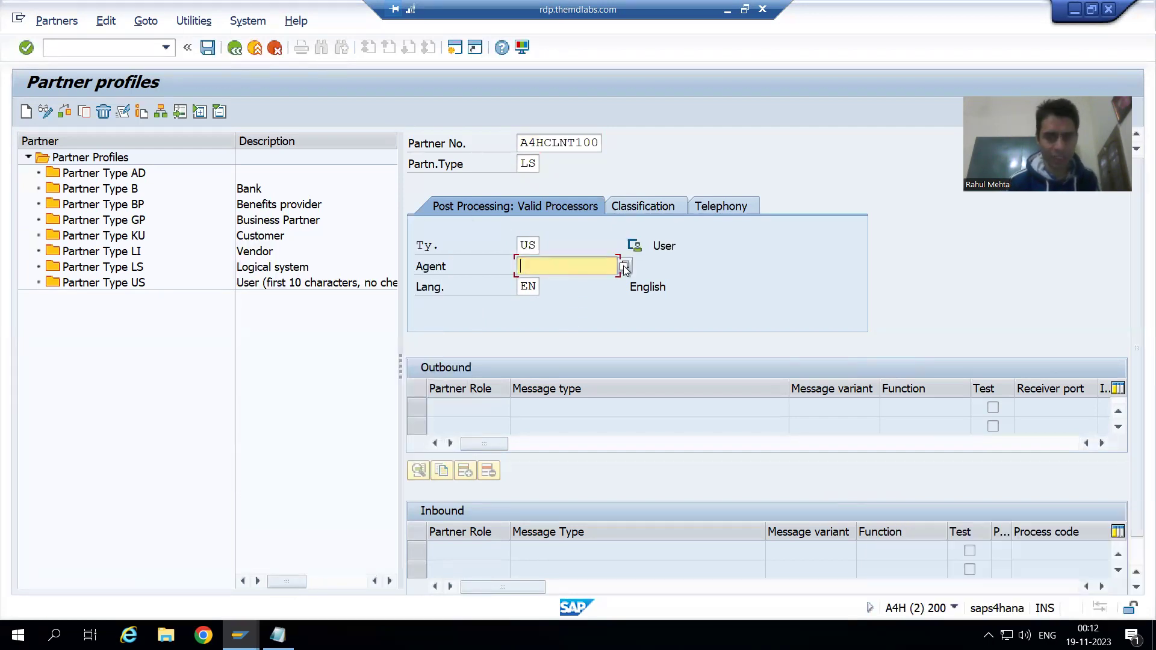
key("F4")
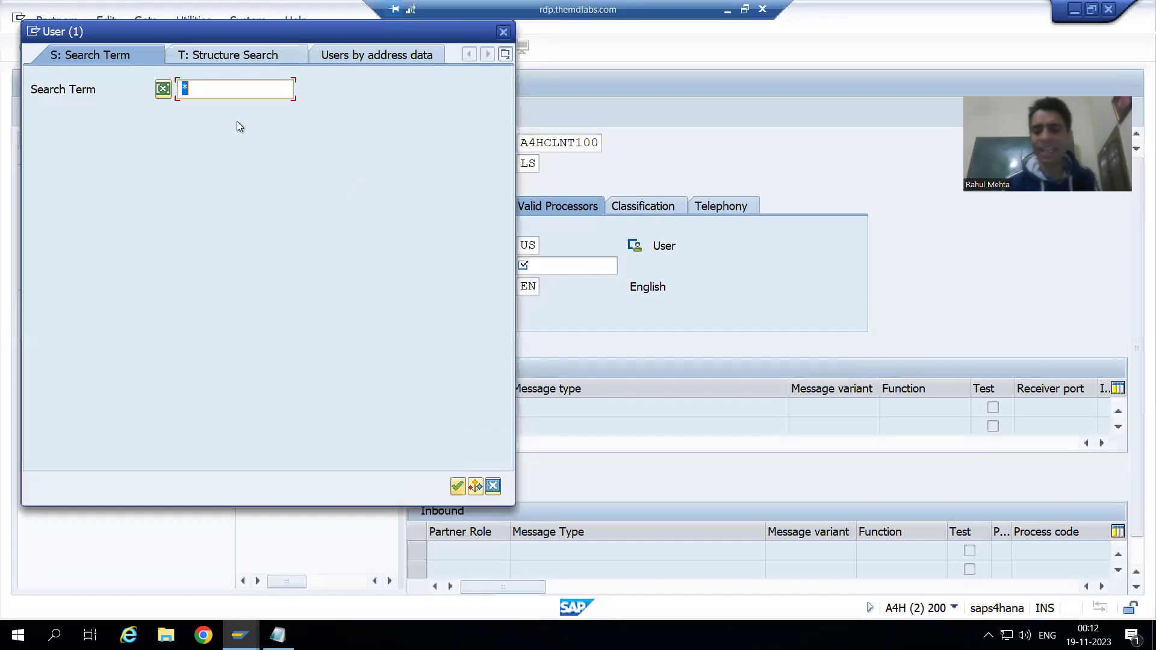
key("Delete")
key("Return")
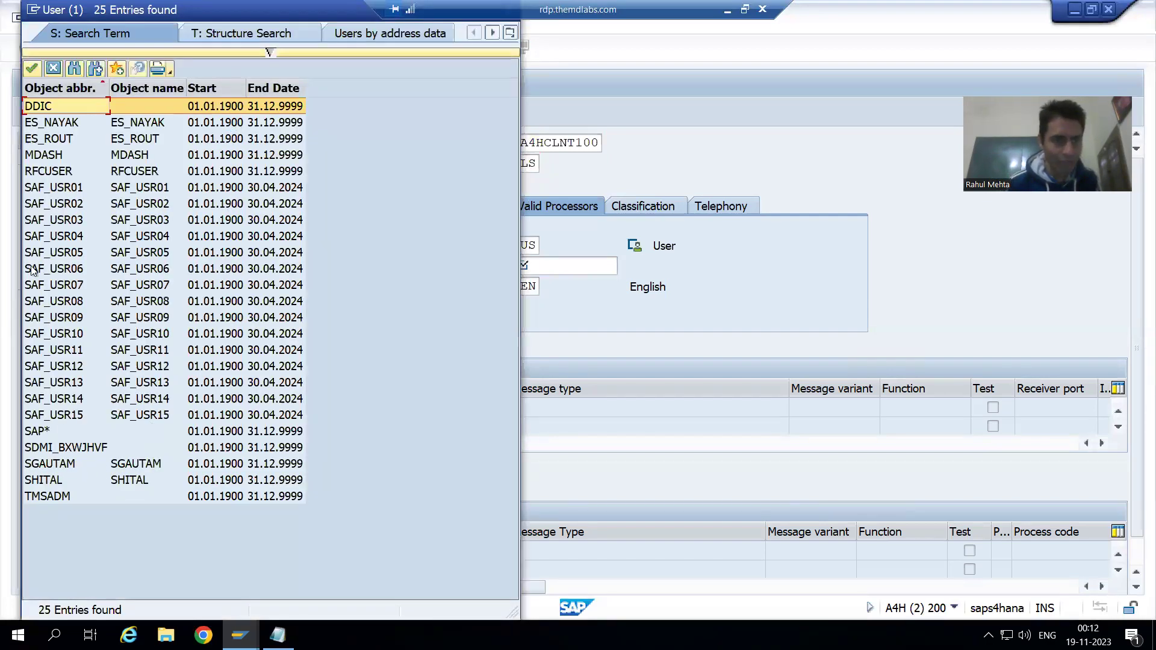
double_click(43, 155)
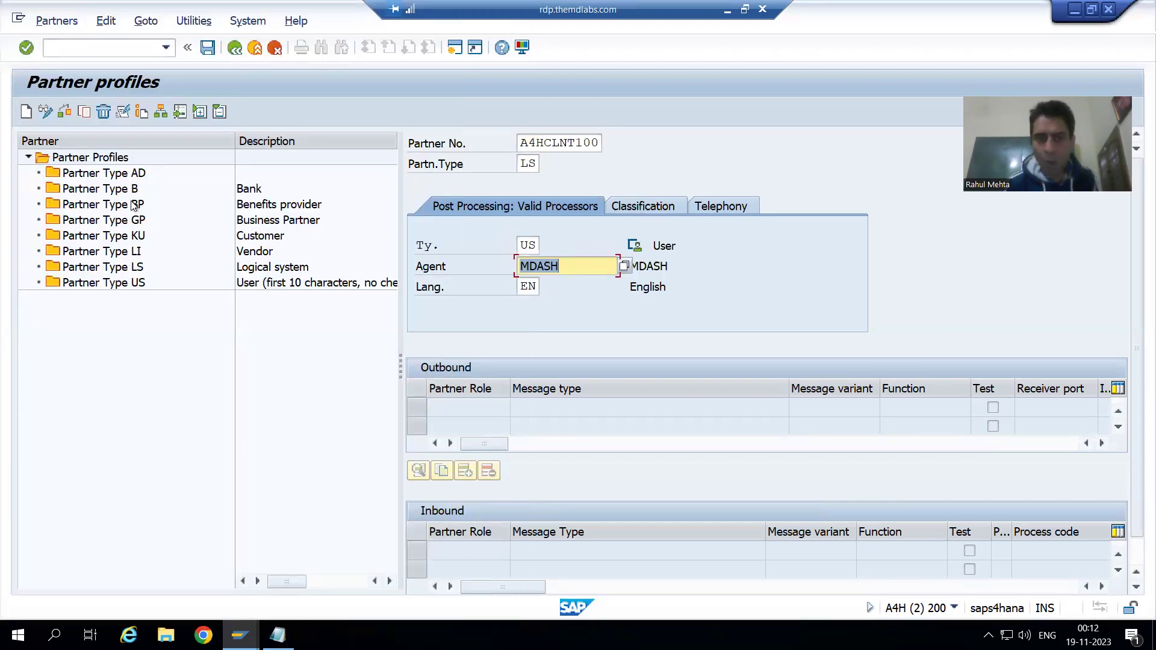
Step: Save partner profile A4HCLNT100, then compare with the client 100 session's A4HCLNT200 profile
left_click(198, 59)
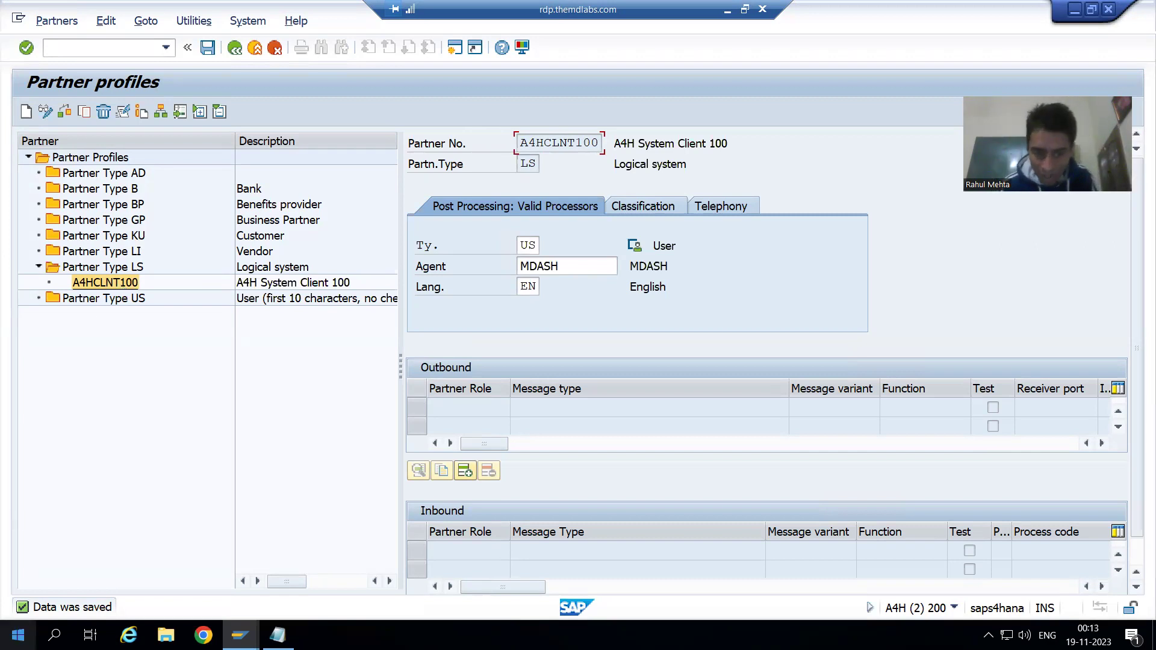
left_click(240, 635)
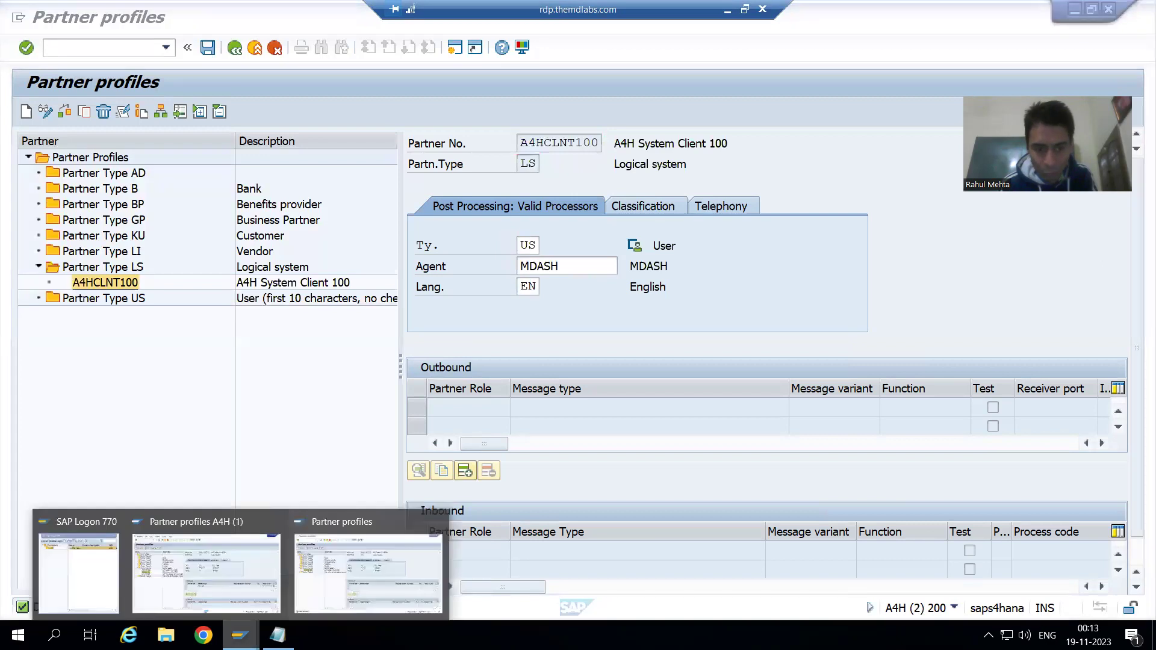
left_click(233, 590)
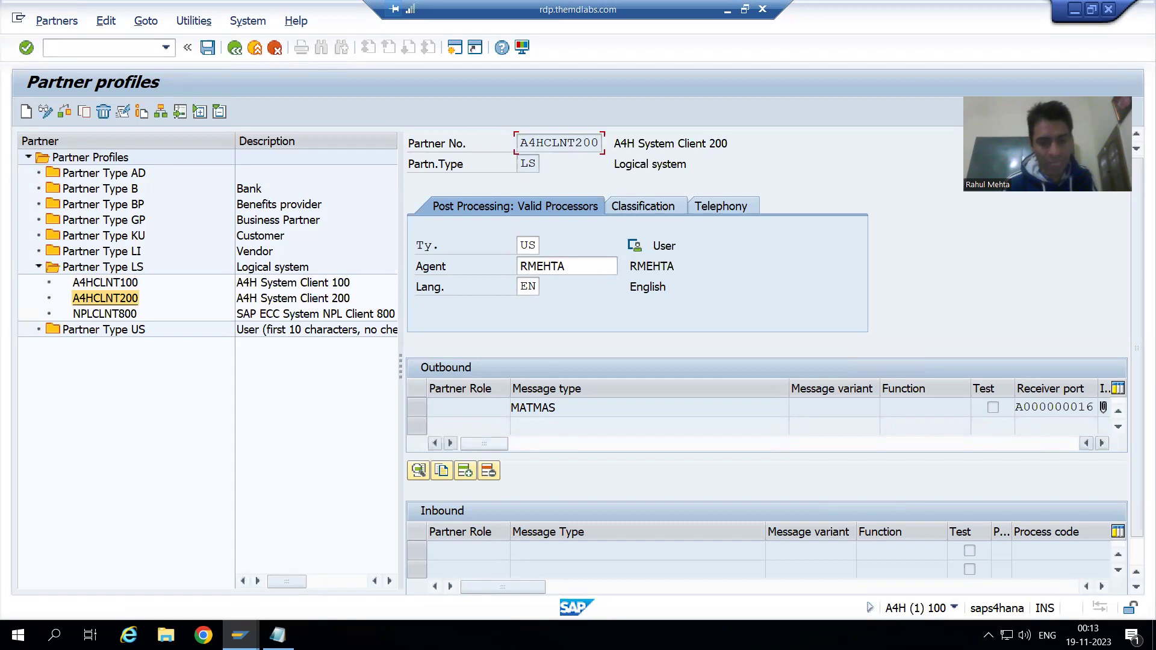
left_click(240, 635)
left_click(407, 573)
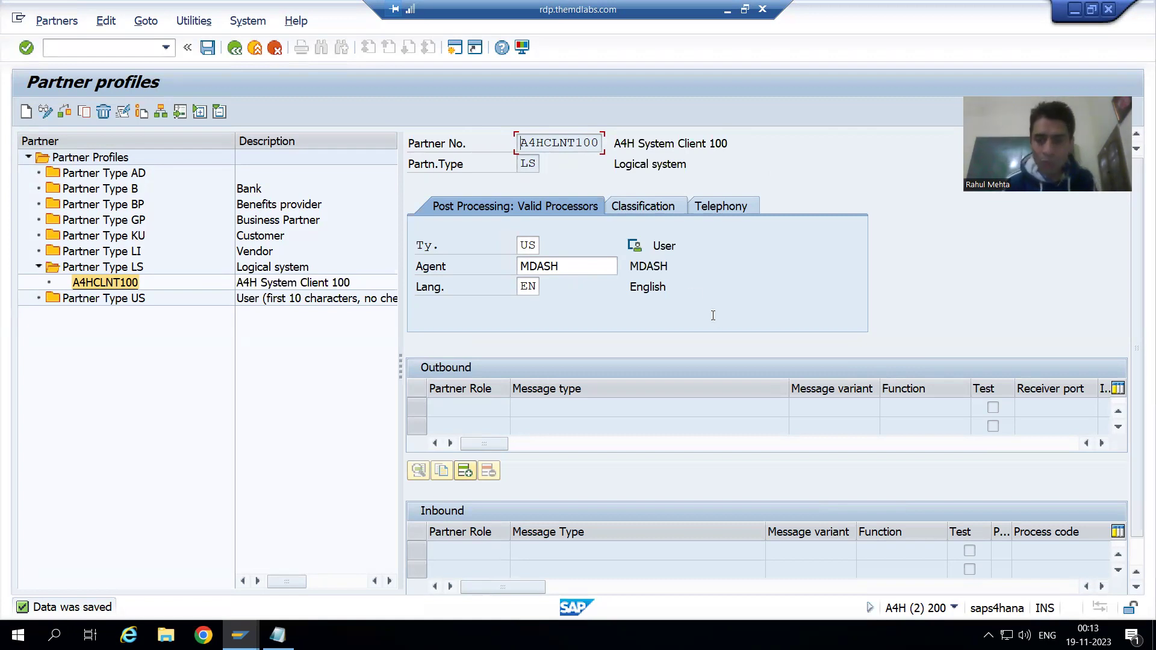
scroll(713, 315, "down", 1)
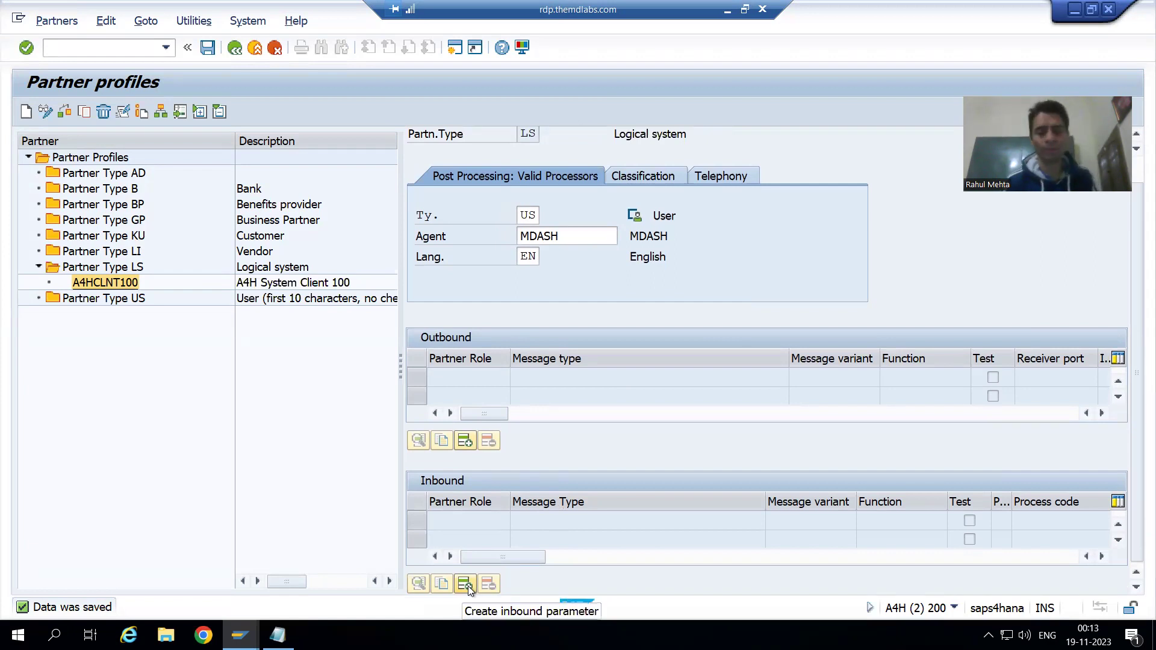
Step: Start an inbound parameter with message type MATMAS, then minimize SAP to the desktop
left_click(465, 584)
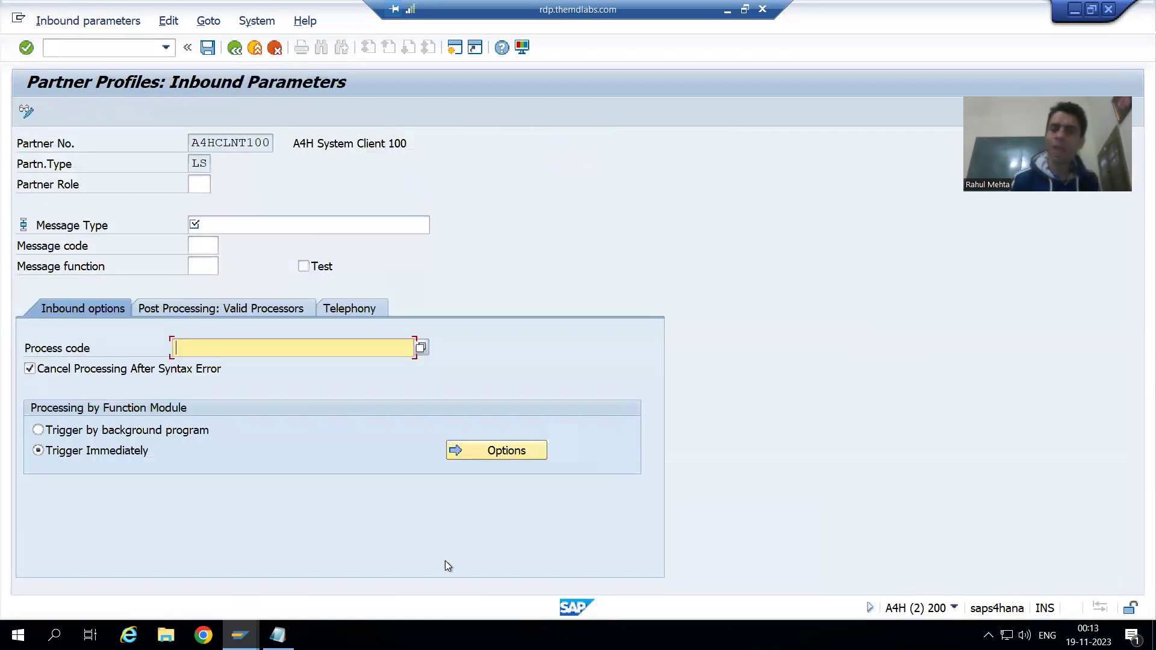
left_click(220, 222)
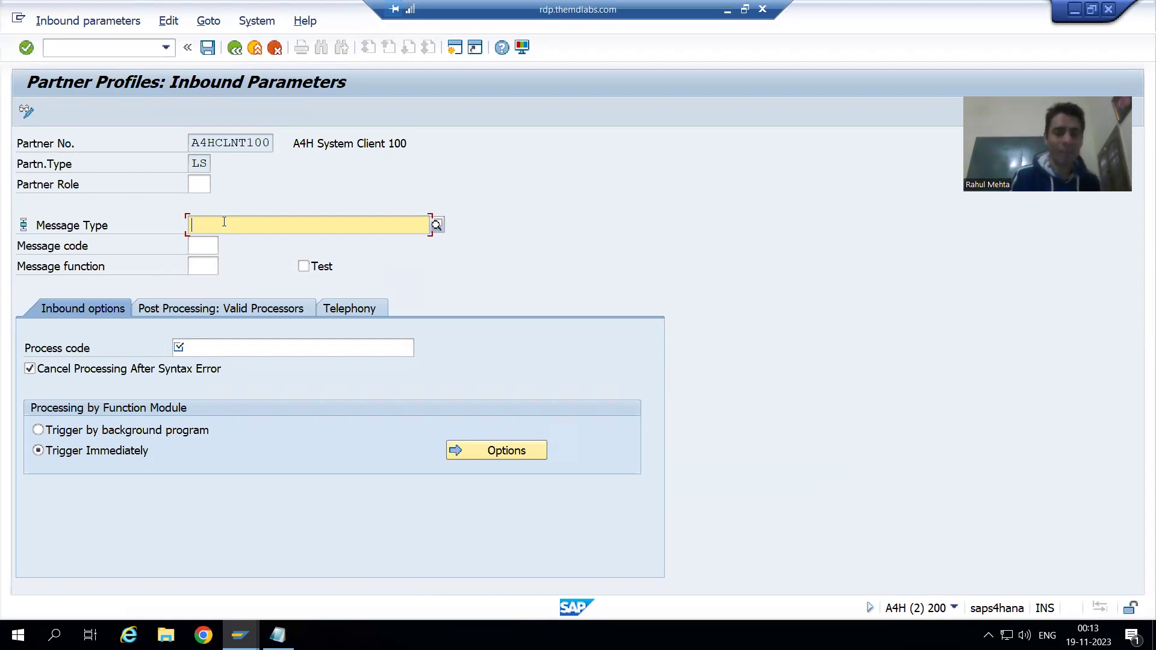
type("M")
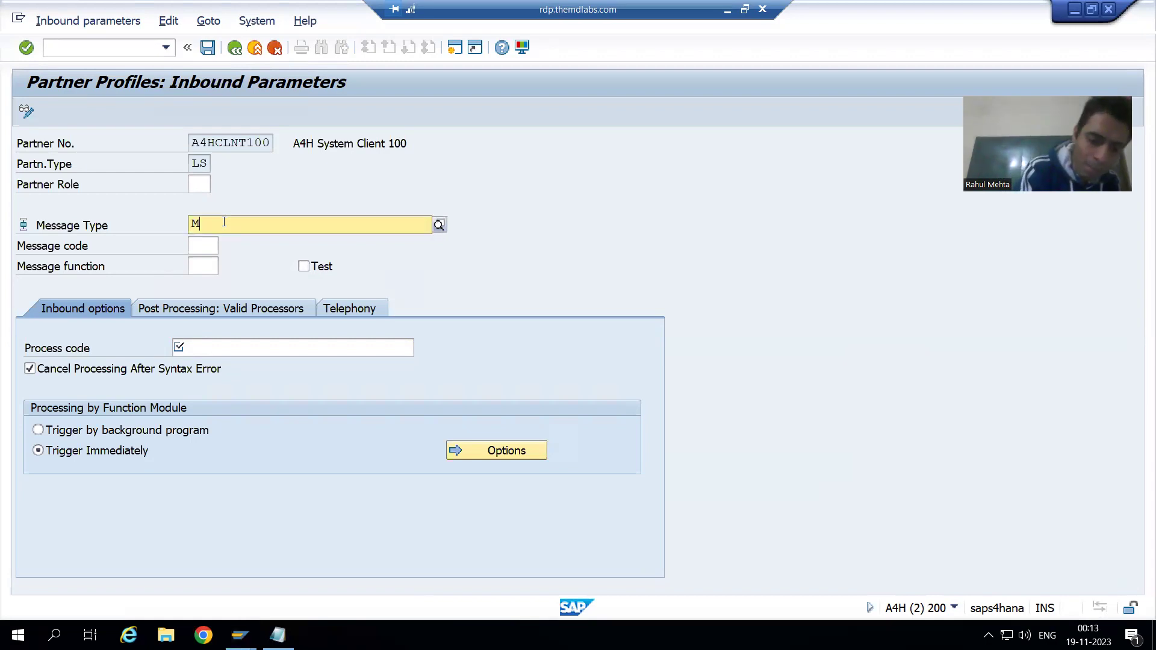
type("TAMAS")
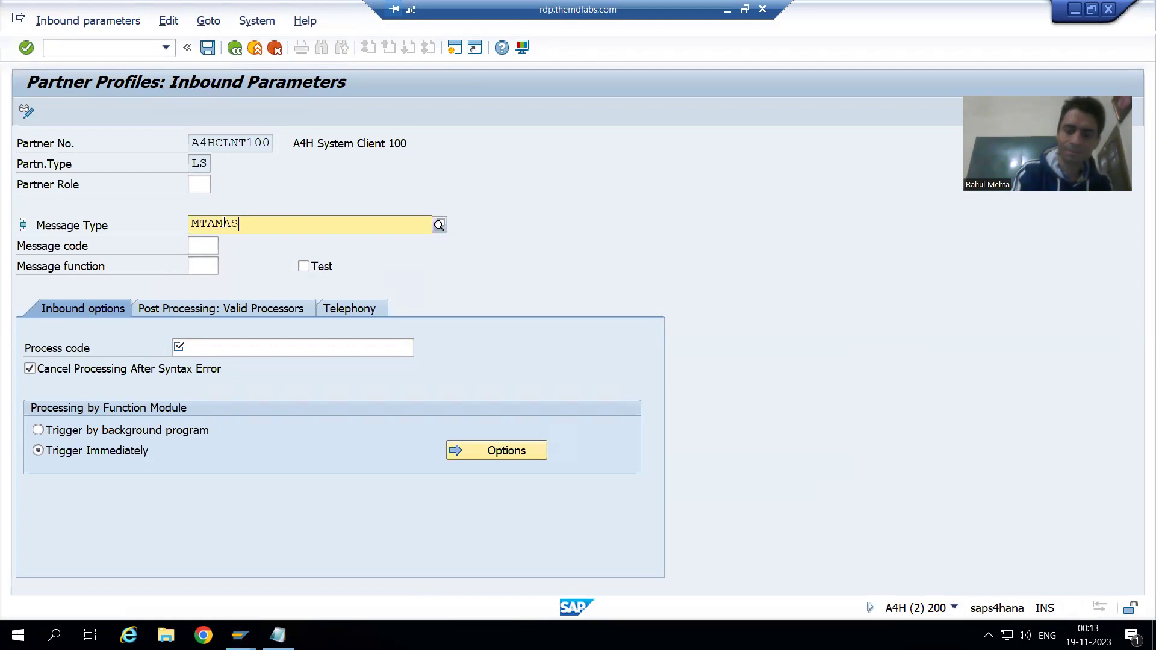
key("BackSpace")
key("BackSpace")
key("BackSpace")
key("BackSpace")
key("BackSpace")
key("BackSpace")
type("MATMAS")
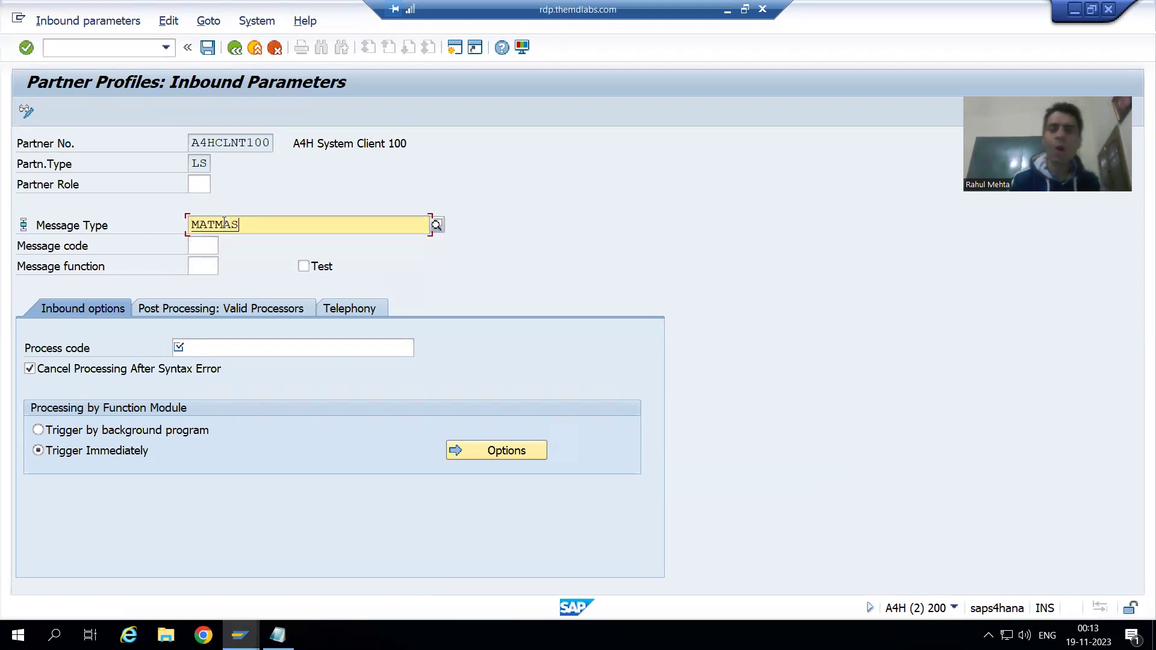
left_click(239, 346)
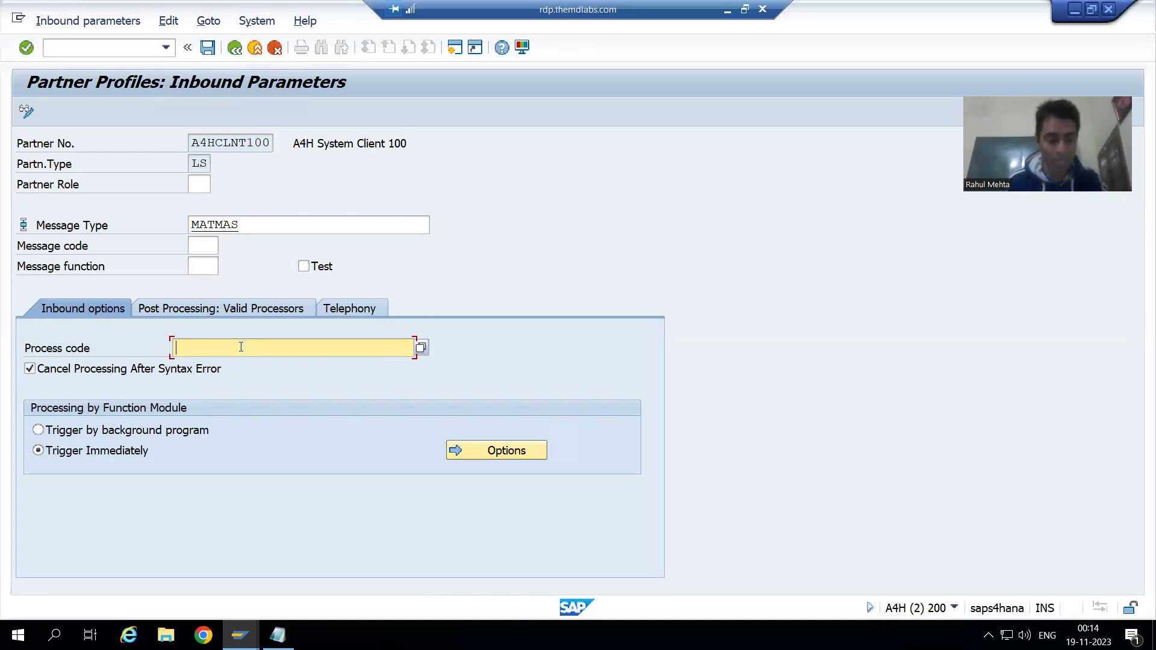
key("super+d")
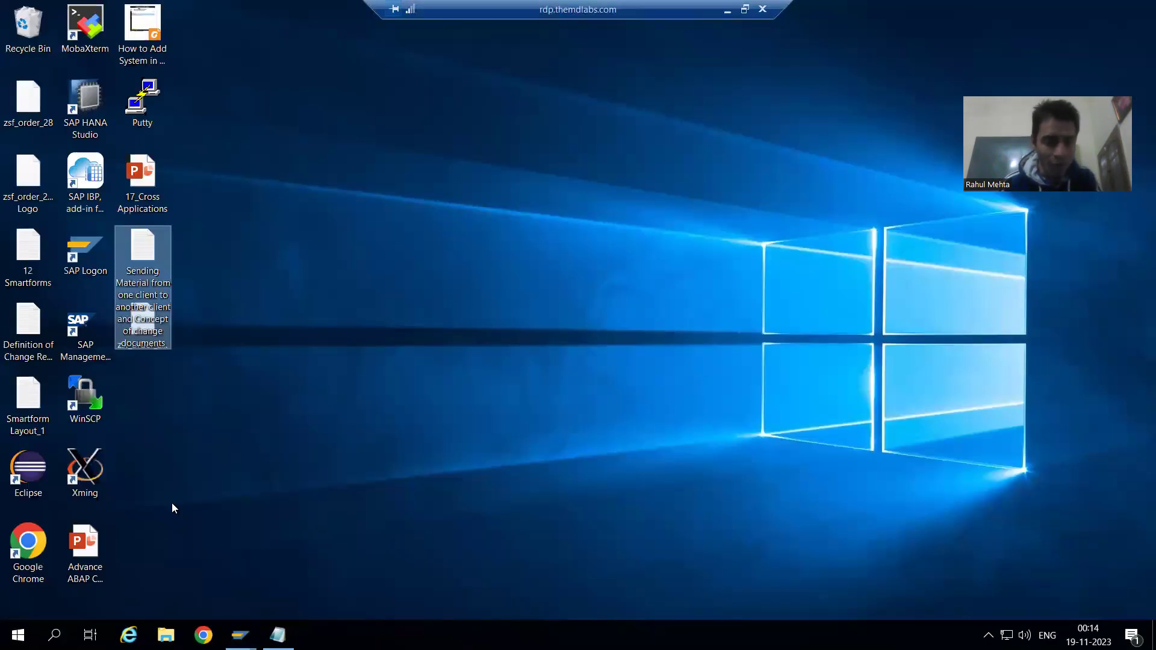
Step: Open the 17_Cross Applications deck maximized and browse to the Process Code slide
double_click(144, 181)
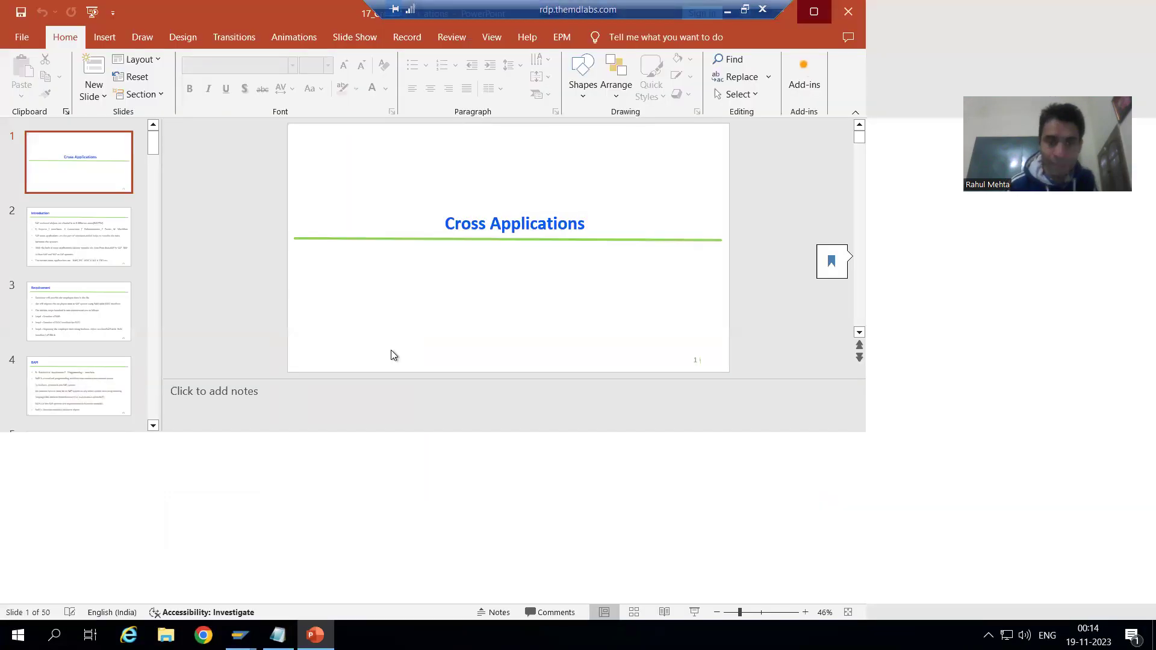
left_click(947, 146)
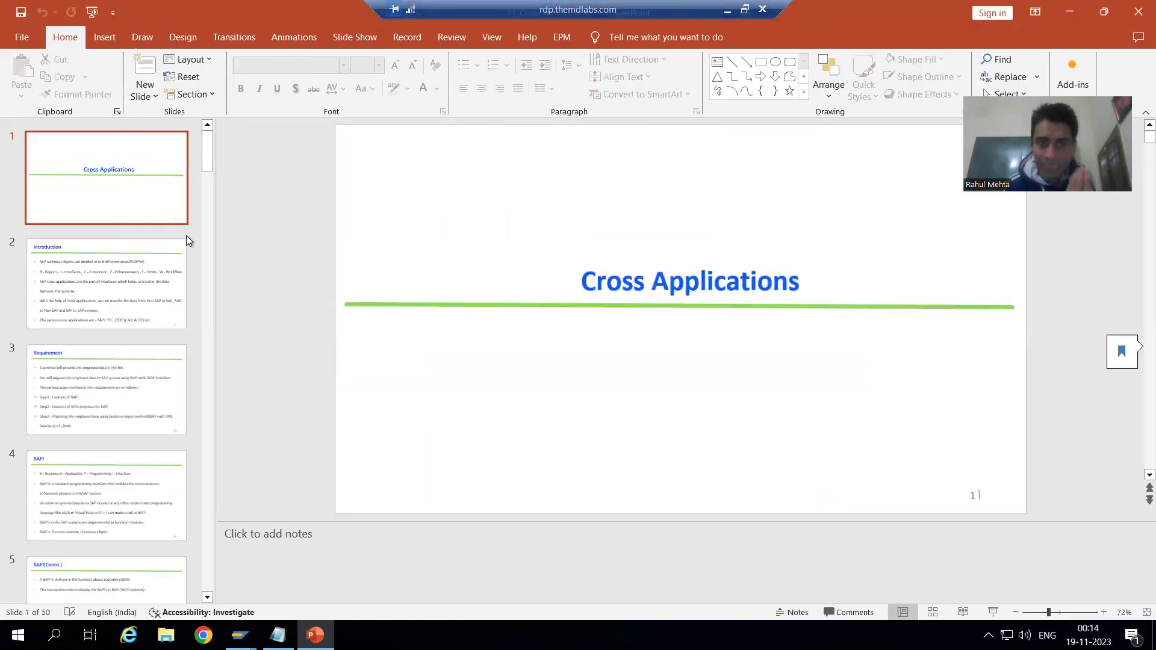
left_click_drag(207, 163, 181, 528)
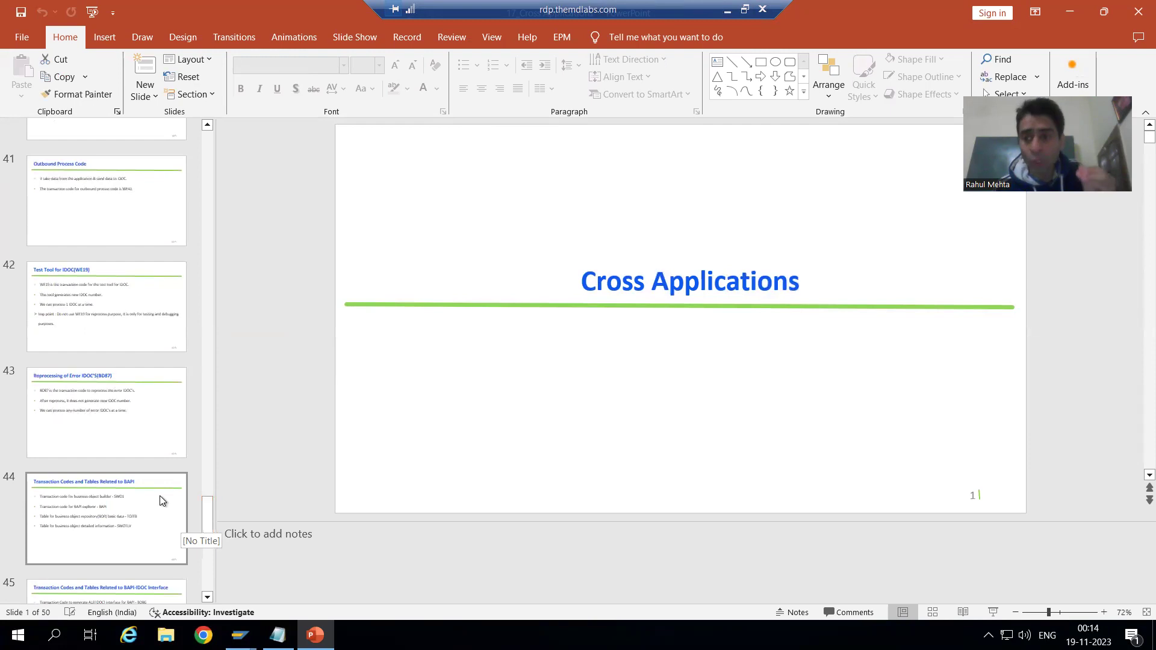
left_click(107, 420)
left_click(96, 309)
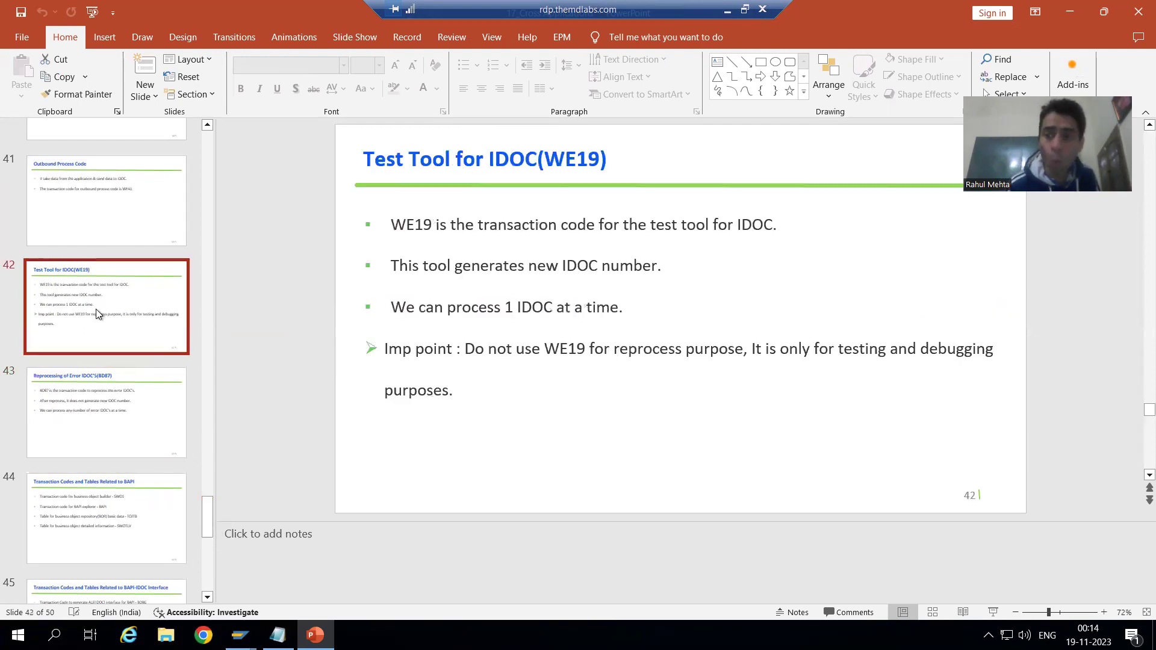
scroll(95, 309, "up", 1)
scroll(97, 309, "up", 2)
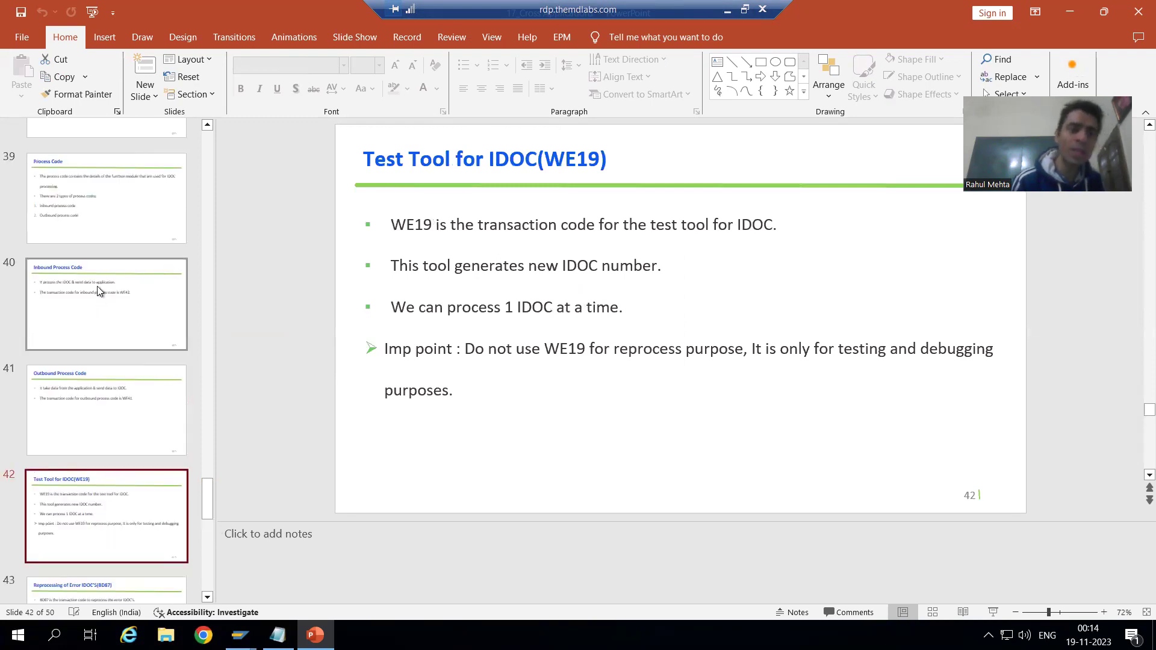
left_click(78, 244)
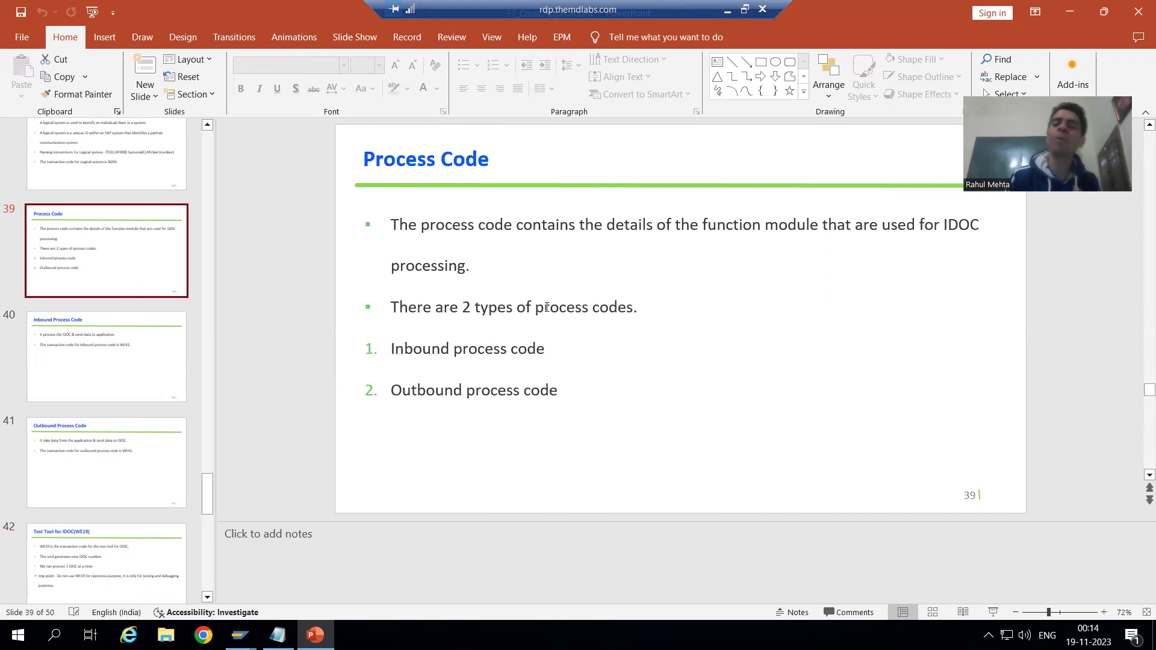
left_click(490, 350)
left_click(490, 390)
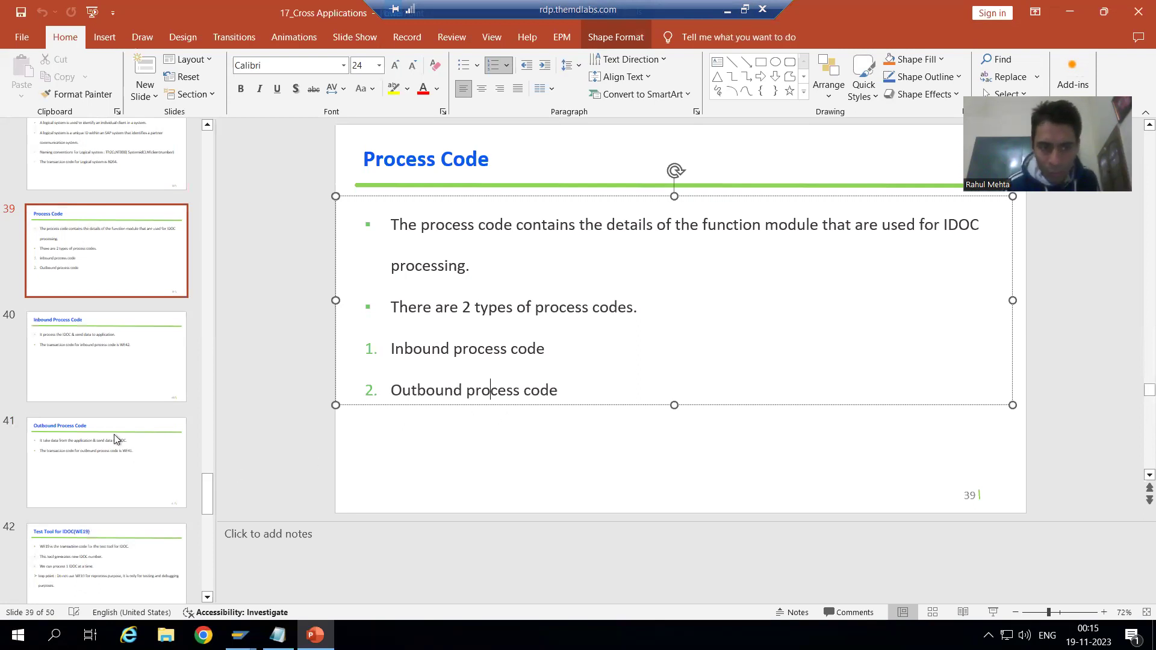
Step: View the Inbound Process Code slide (WE42), then return to SAP Inbound Parameters
left_click(99, 374)
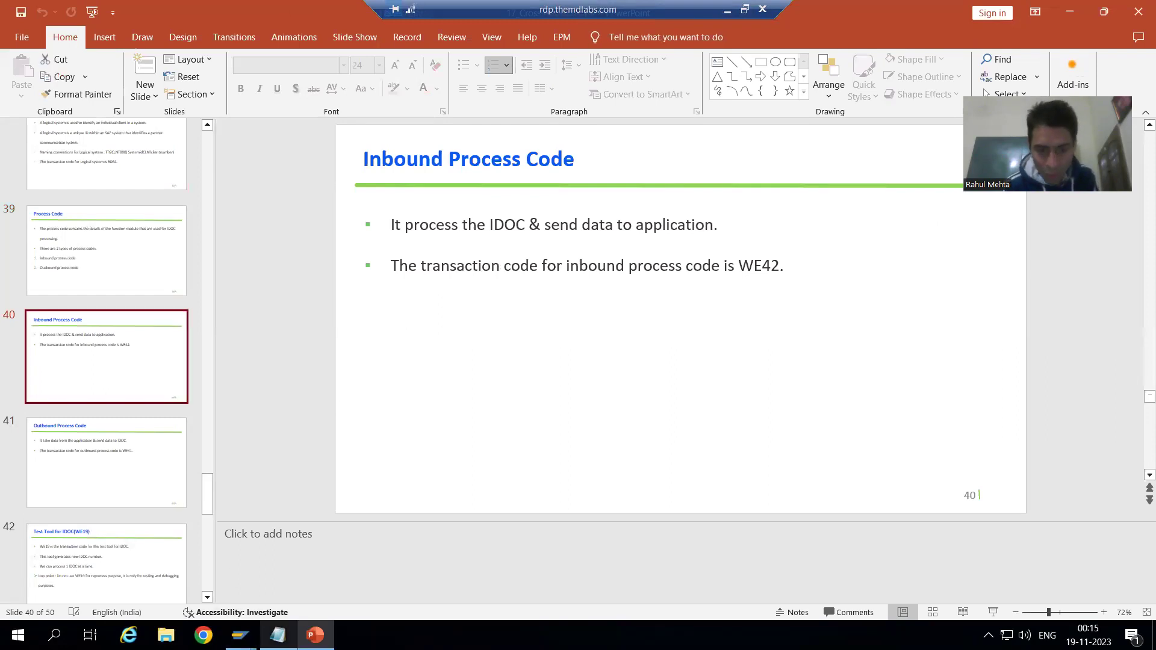
mouse_move(240, 635)
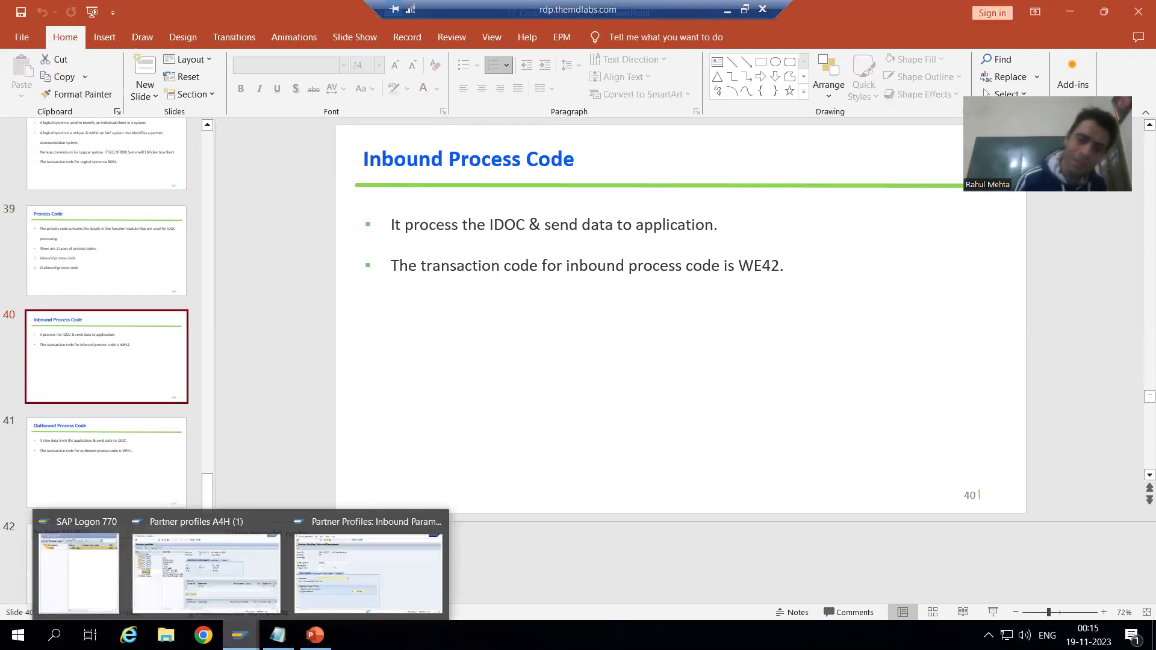
left_click(362, 576)
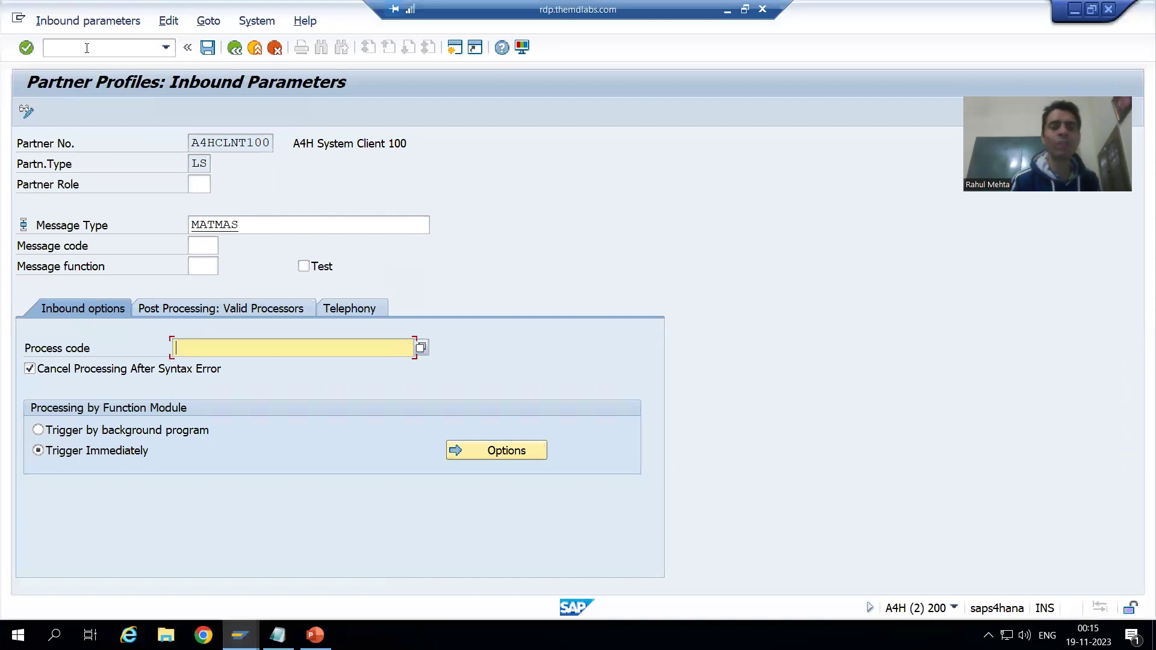
Step: Open WE42 inbound process codes in a new session via /owe4 and locate MATM
left_click(87, 49)
type("/owe42")
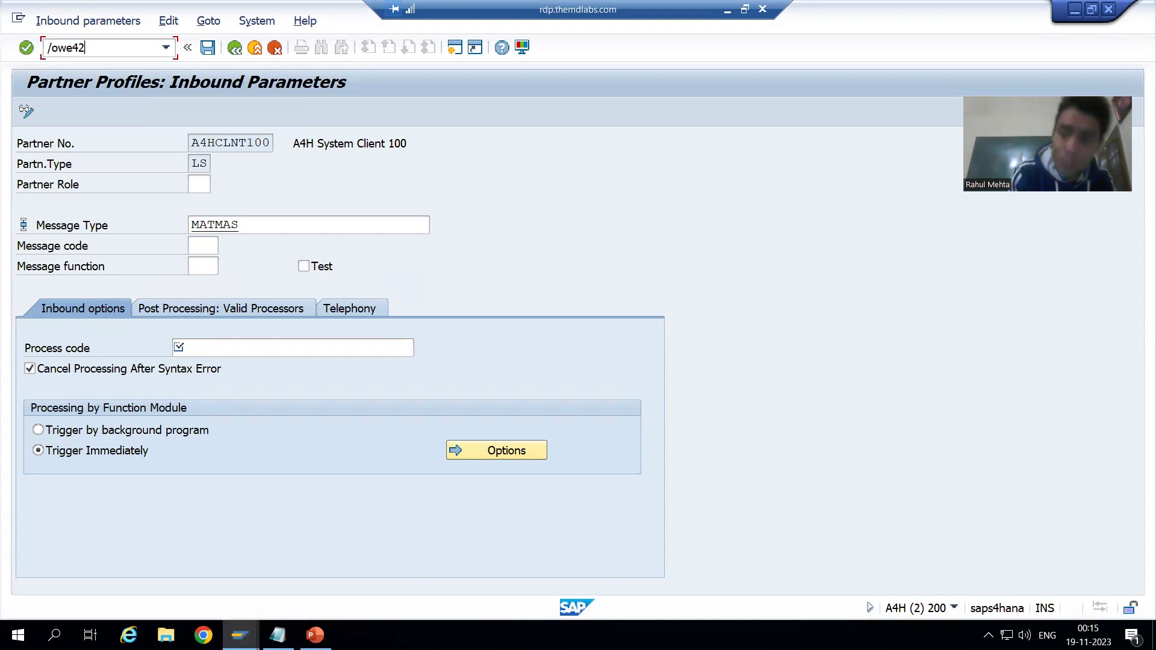
key("Return")
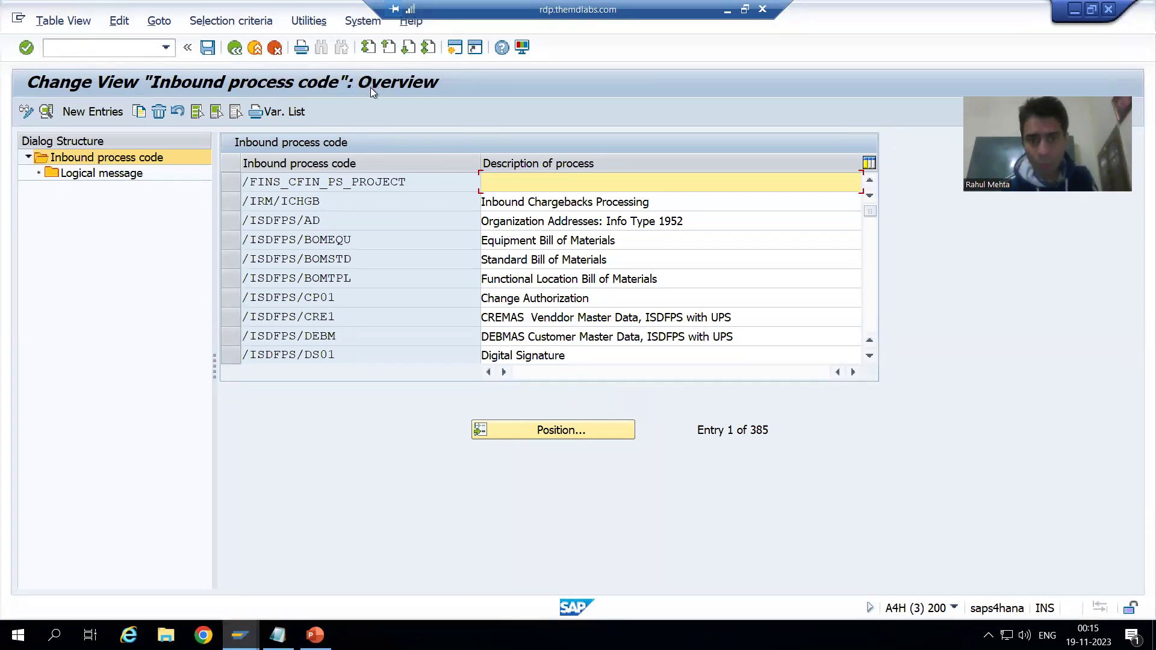
scroll(594, 280, "down", 3)
scroll(596, 281, "down", 13)
scroll(594, 280, "down", 9)
scroll(583, 278, "down", 8)
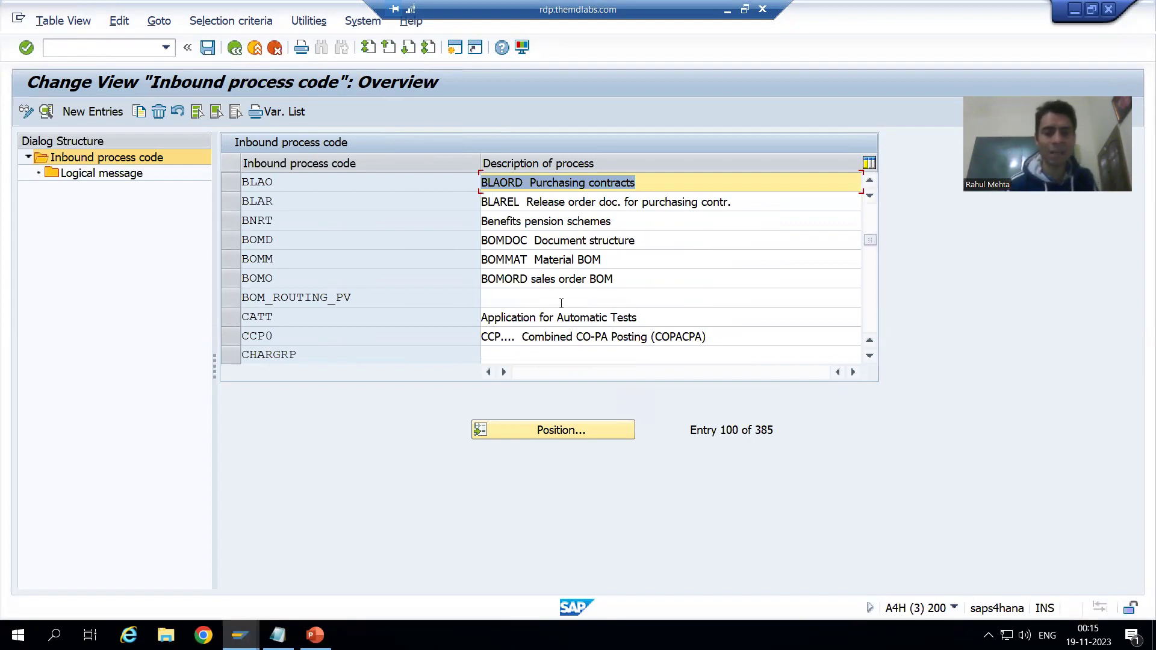
scroll(561, 303, "down", 6)
scroll(561, 303, "down", 10)
scroll(561, 302, "down", 11)
scroll(561, 302, "down", 14)
scroll(561, 302, "down", 8)
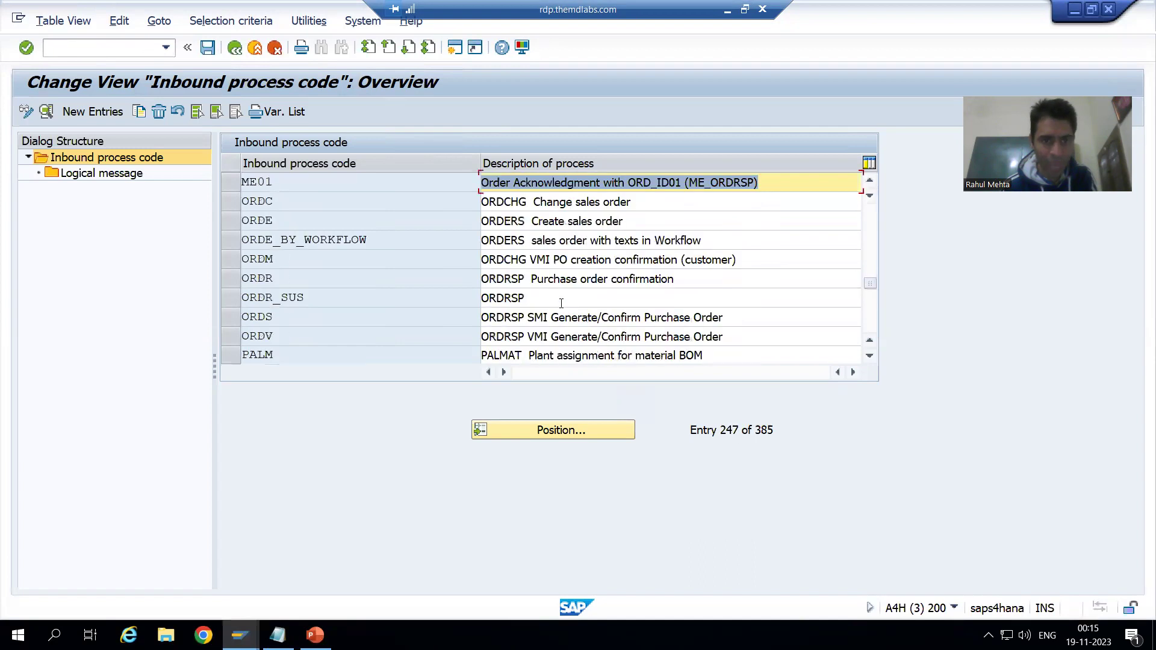
scroll(561, 303, "up", 3)
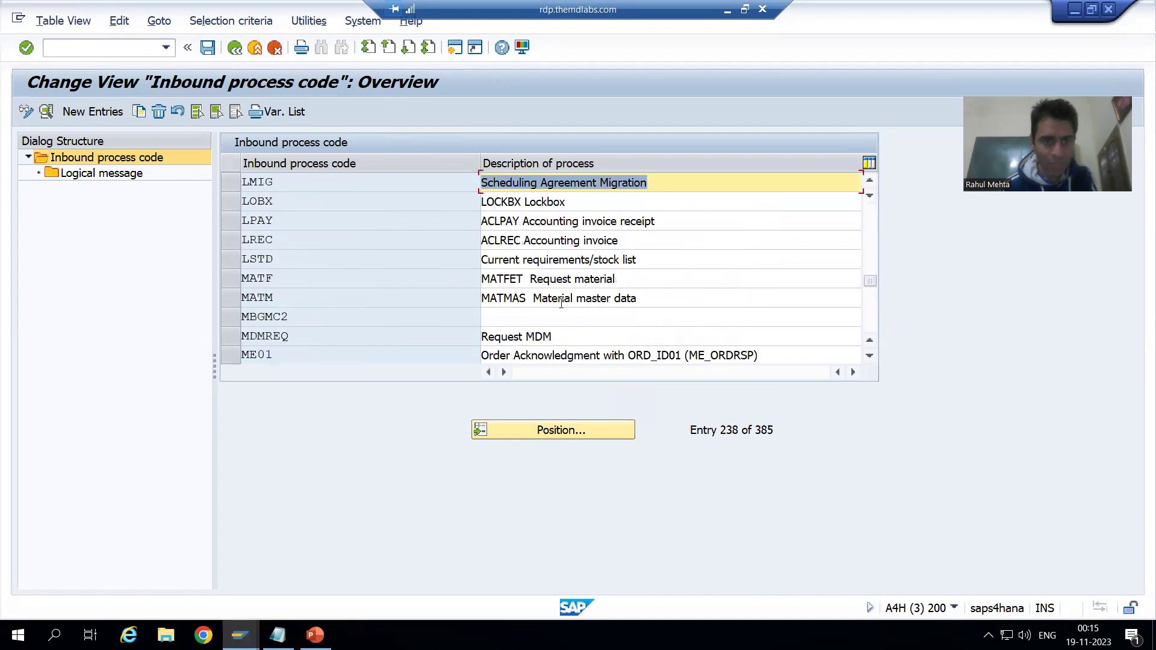
Step: Copy MATM into the MATMAS inbound parameters' Process code and save
left_click(228, 299)
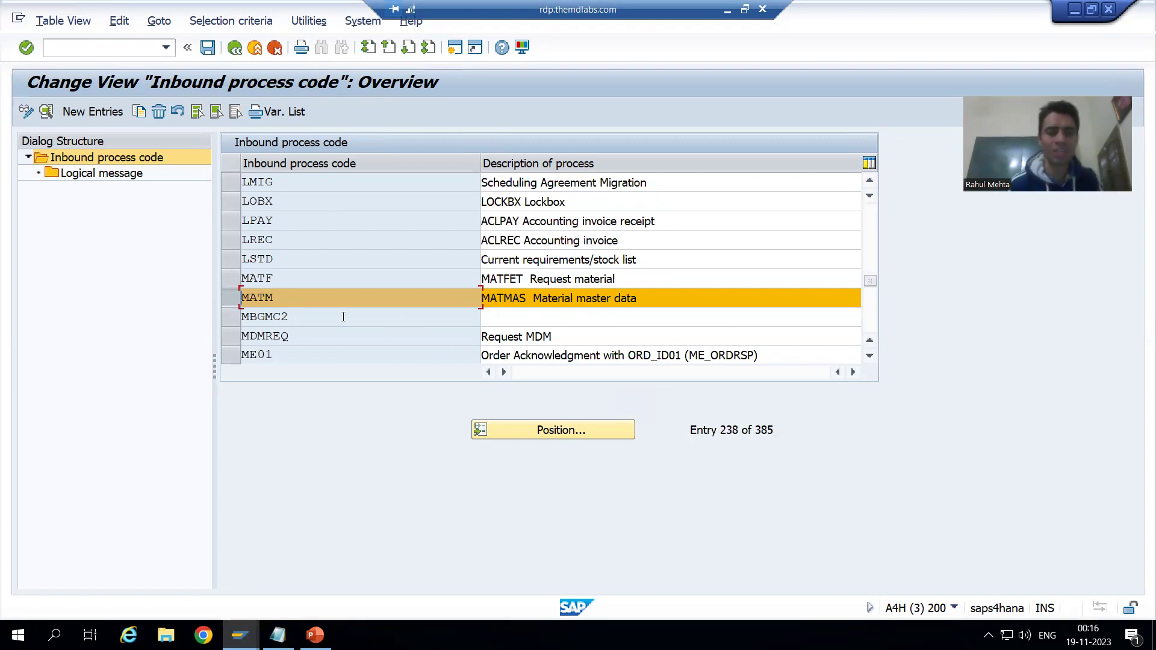
left_click_drag(274, 301, 236, 303)
left_click(236, 303)
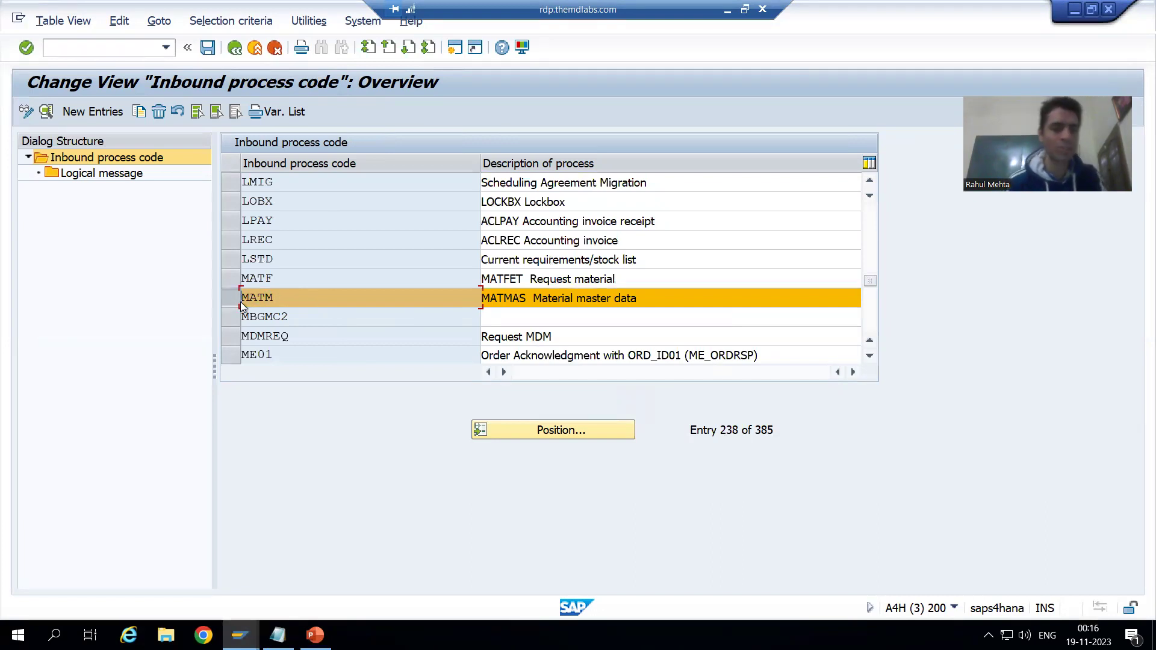
key("alt+Tab")
type("MATM")
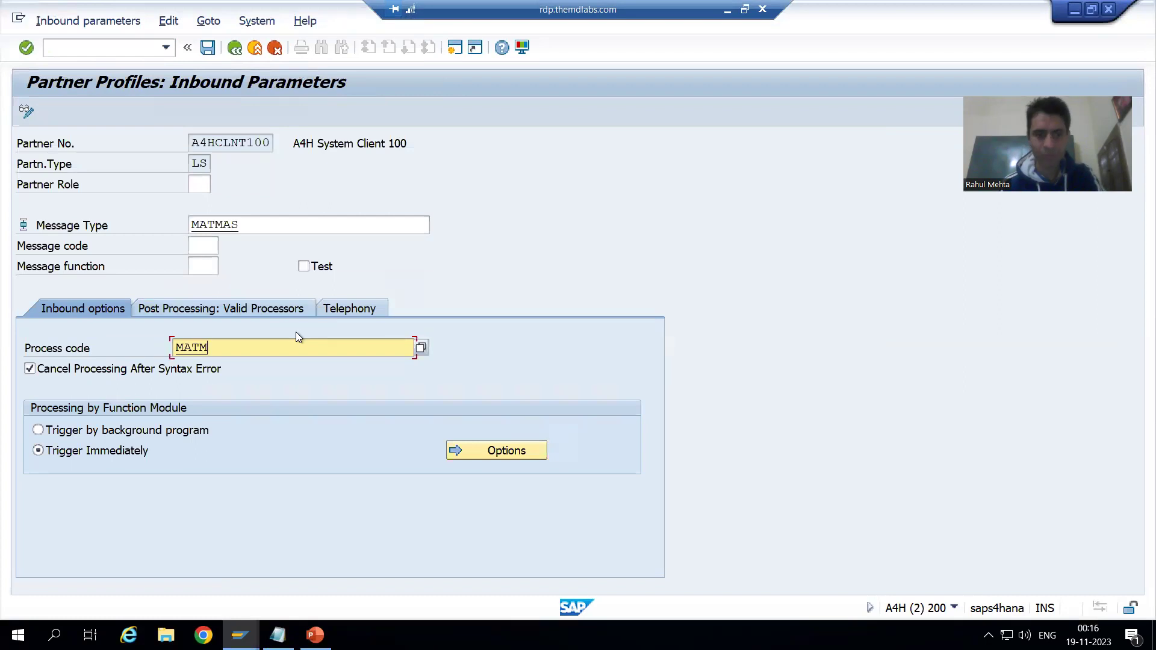
key("ctrl+s")
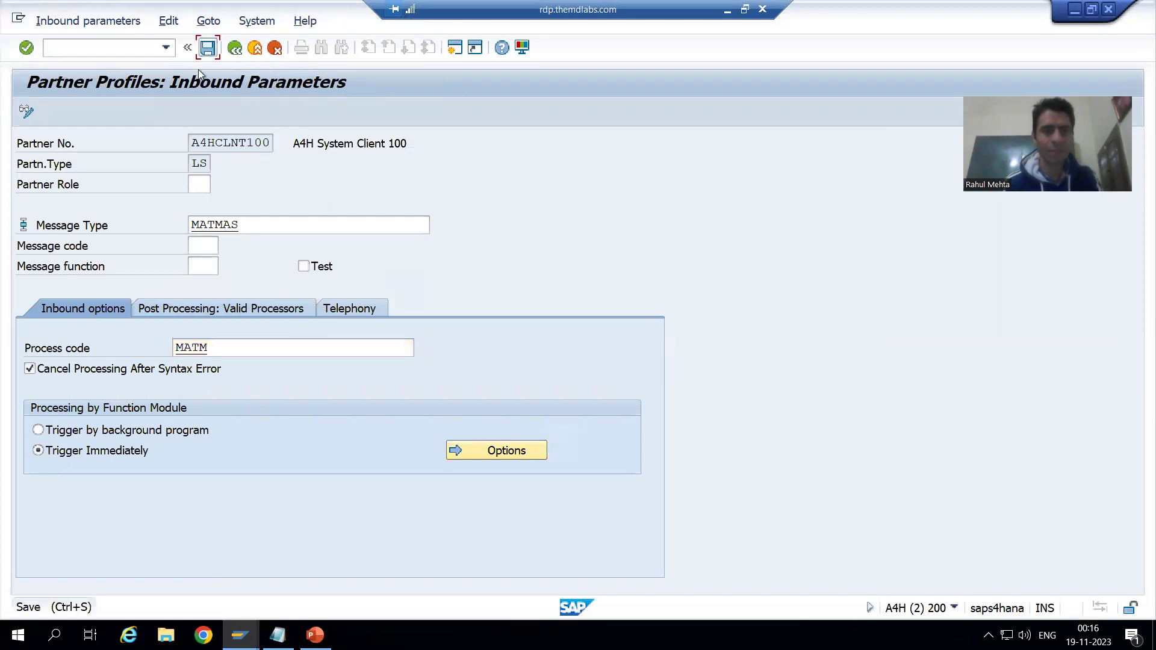
key("alt+Tab")
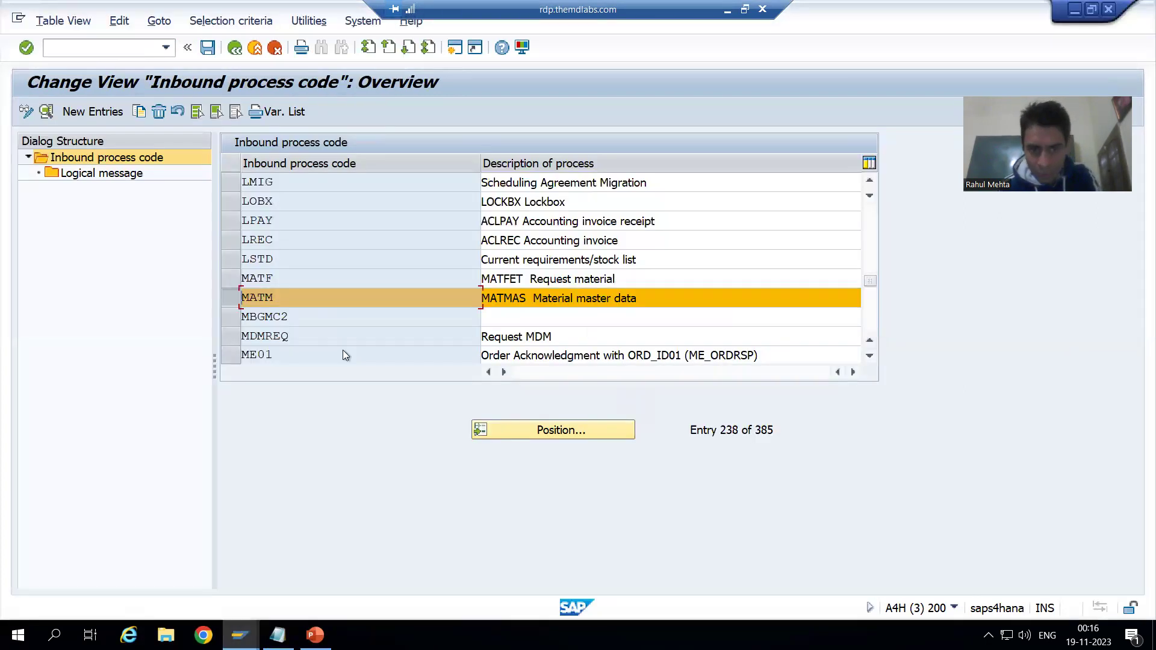
Step: Confirm MATM runs function module IDOC_INPUT_MATMAS01, then revisit the inbound parameters and Notepad
double_click(275, 298)
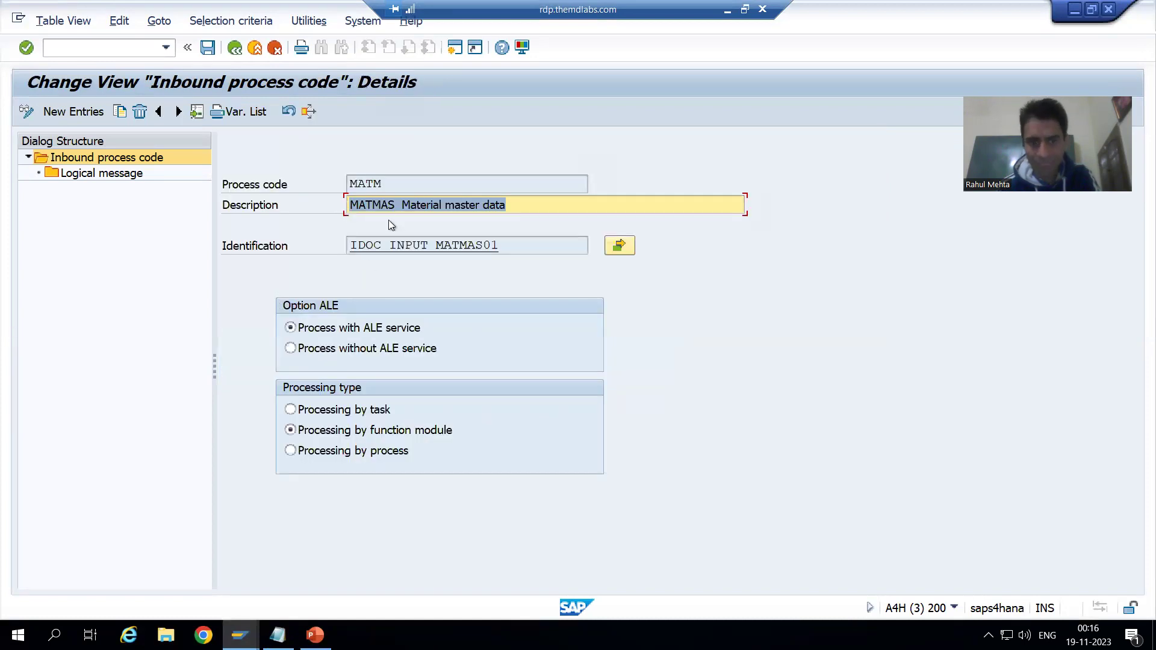
left_click(383, 182)
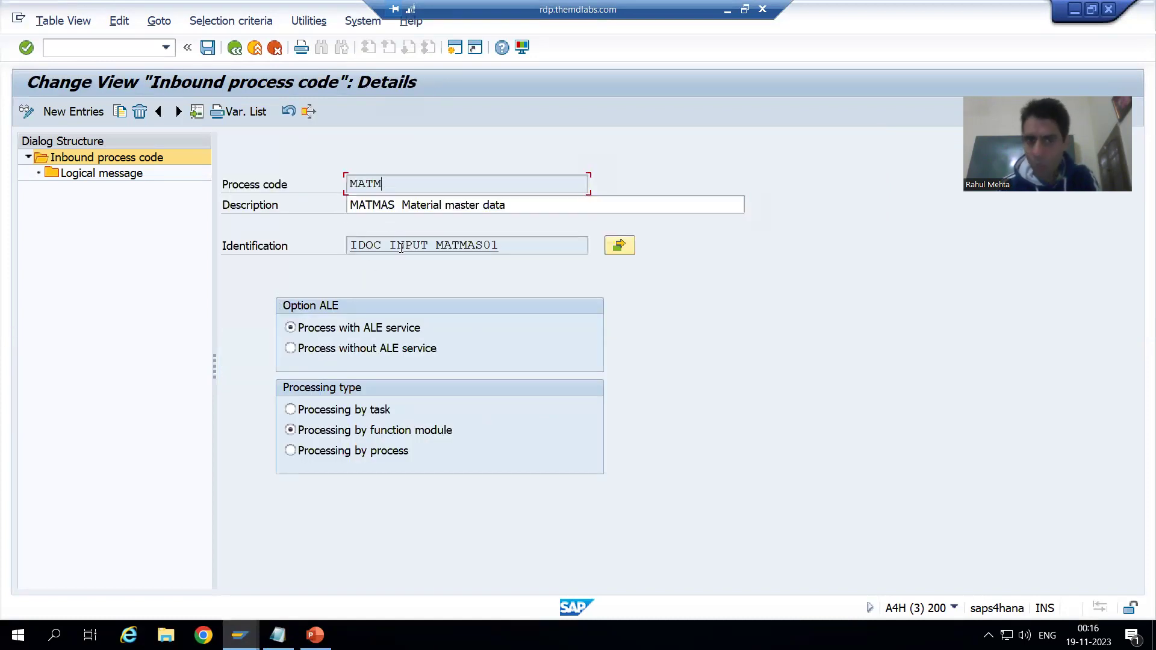
double_click(401, 247)
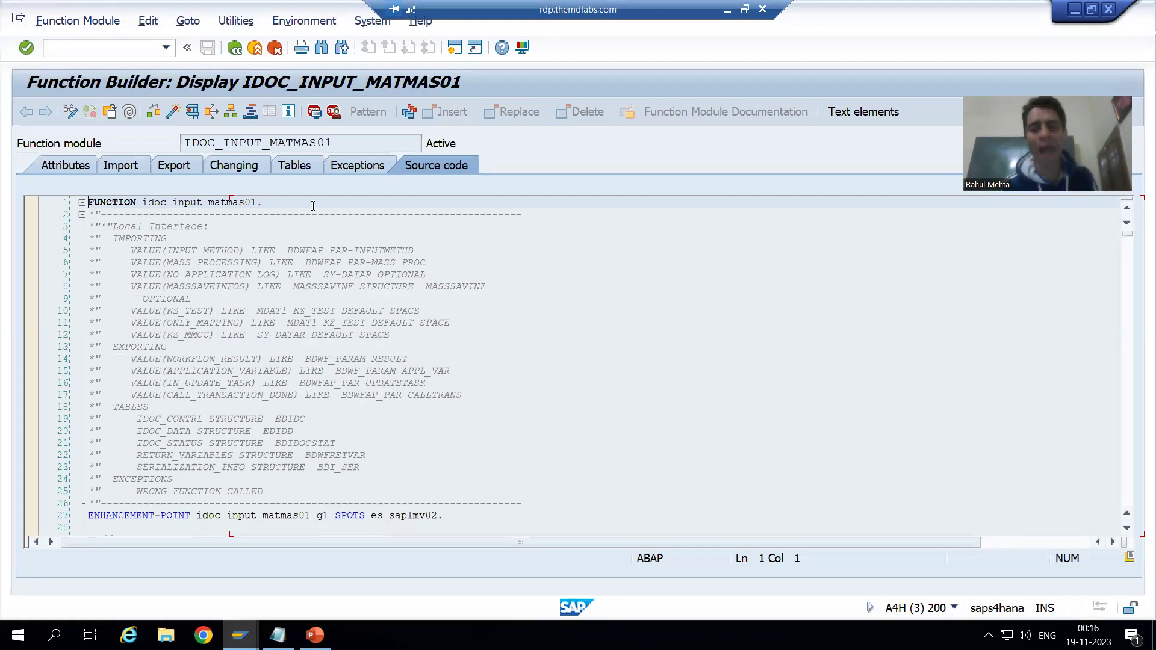
left_click(236, 62)
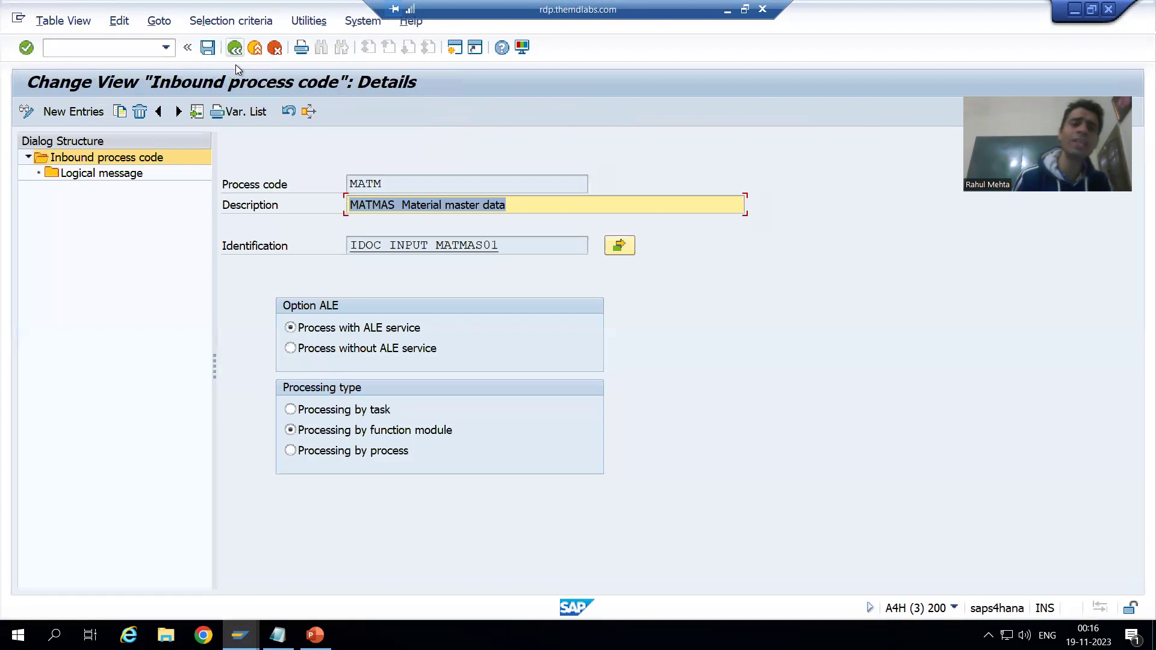
key("alt+Tab")
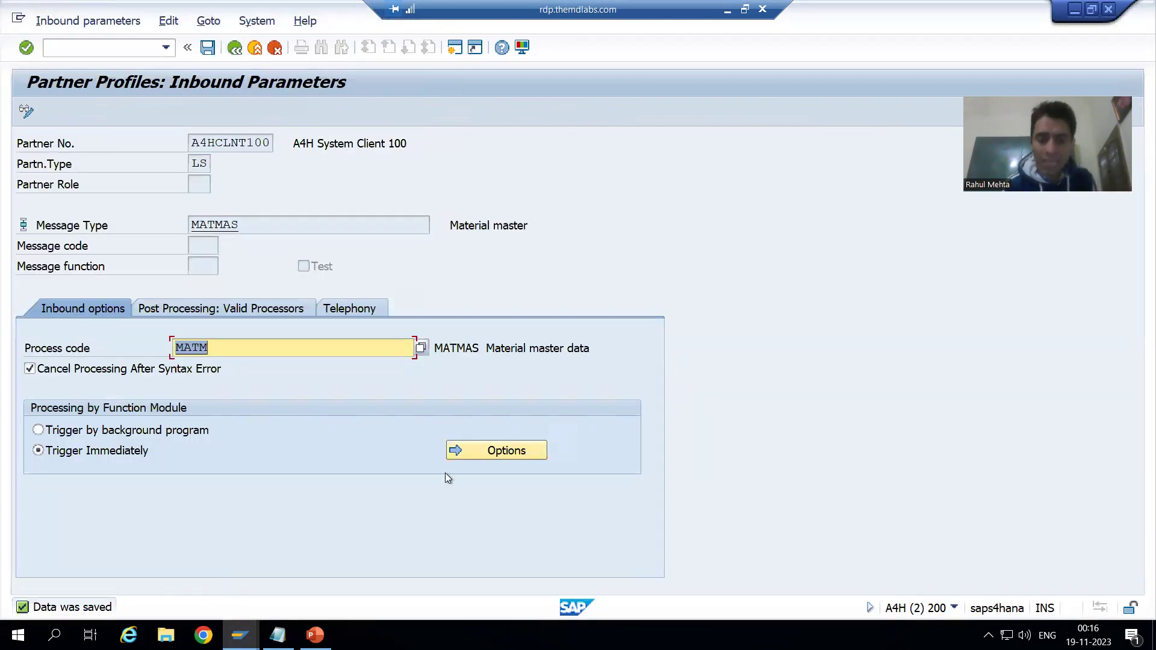
left_click(278, 634)
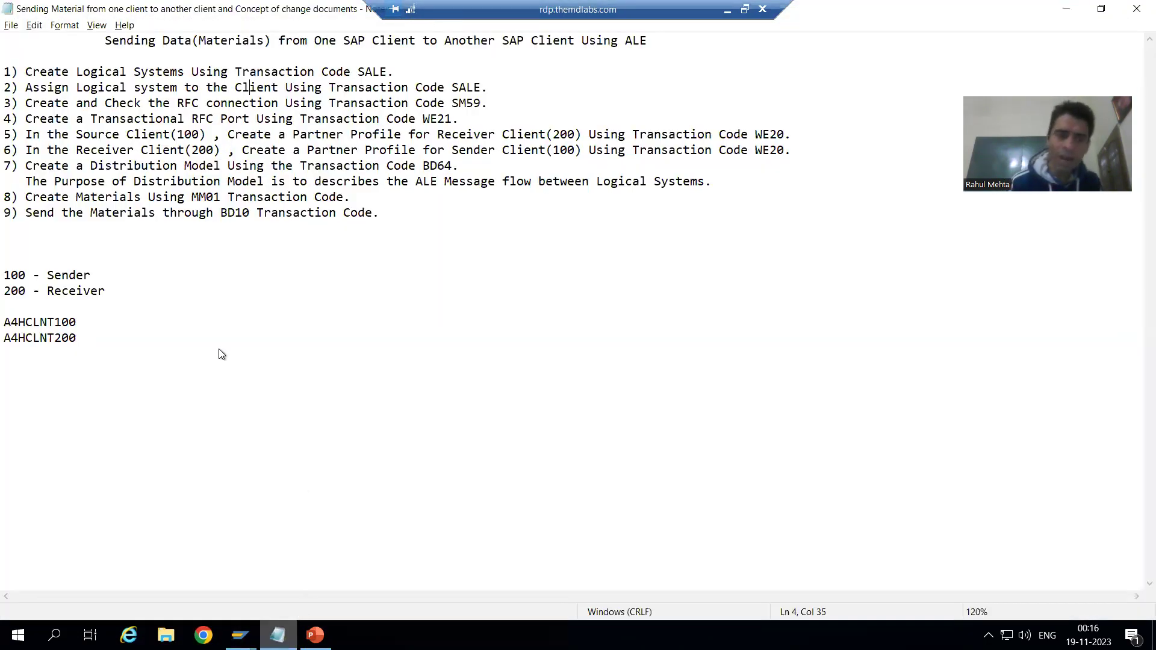
Step: Highlight step 6, the receiver client's partner profile, in the Notepad notes
left_click_drag(4, 154, 815, 153)
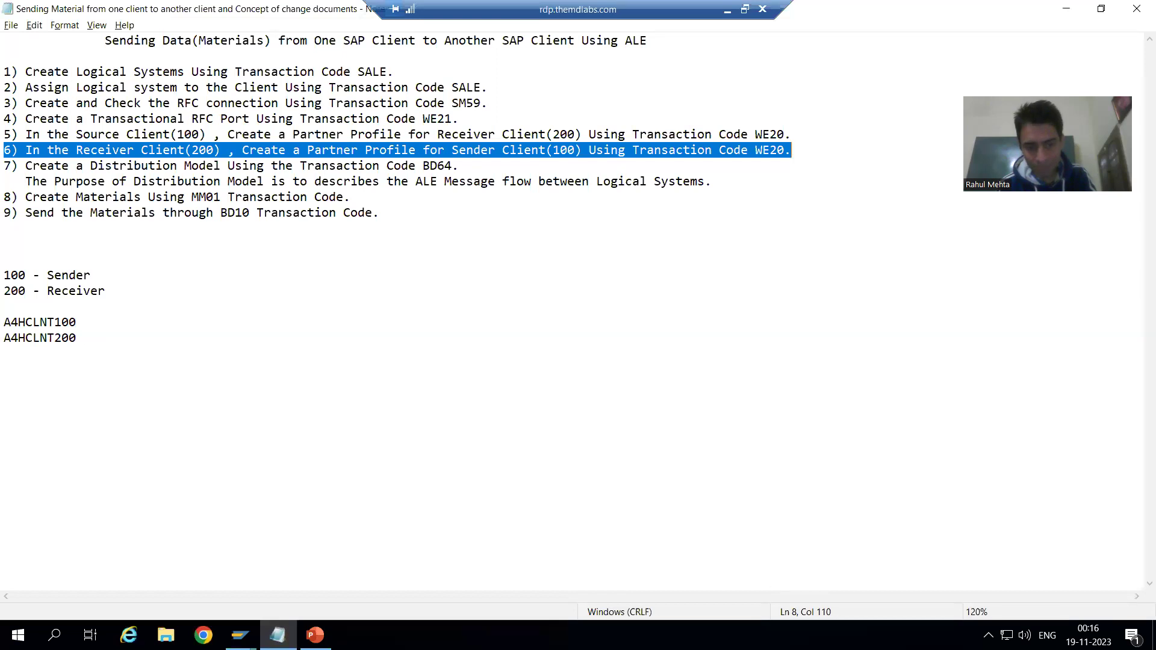
mouse_move(240, 635)
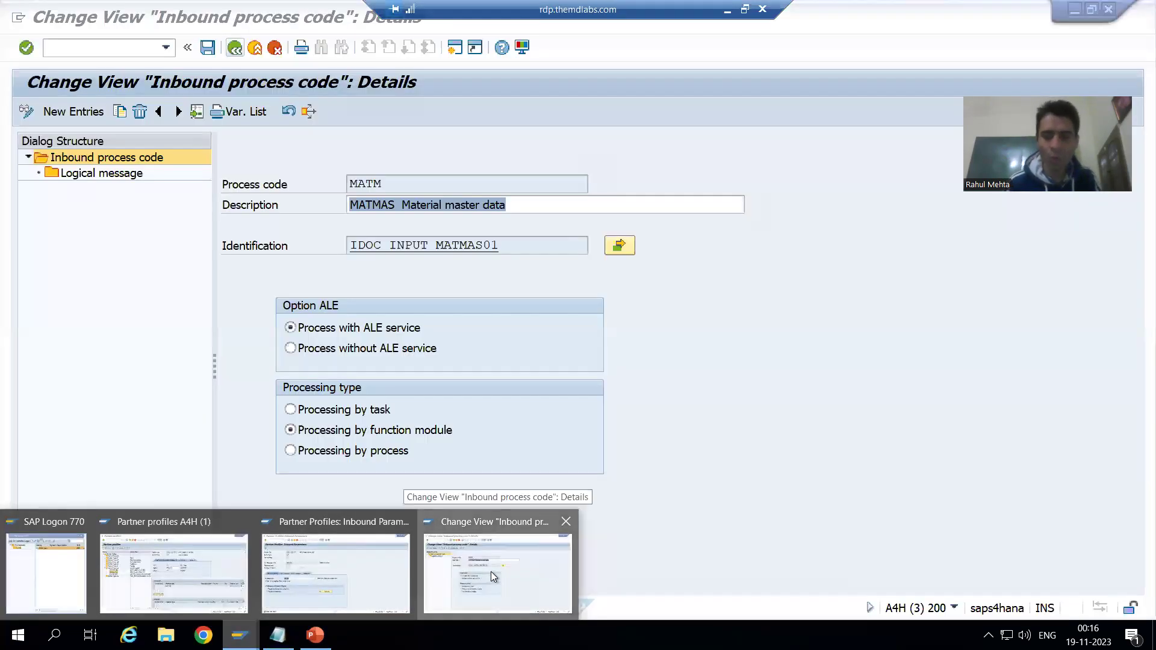
Step: Go back from MATM details and reopen partner profile A4HCLNT100 under LS in WE20
left_click(490, 572)
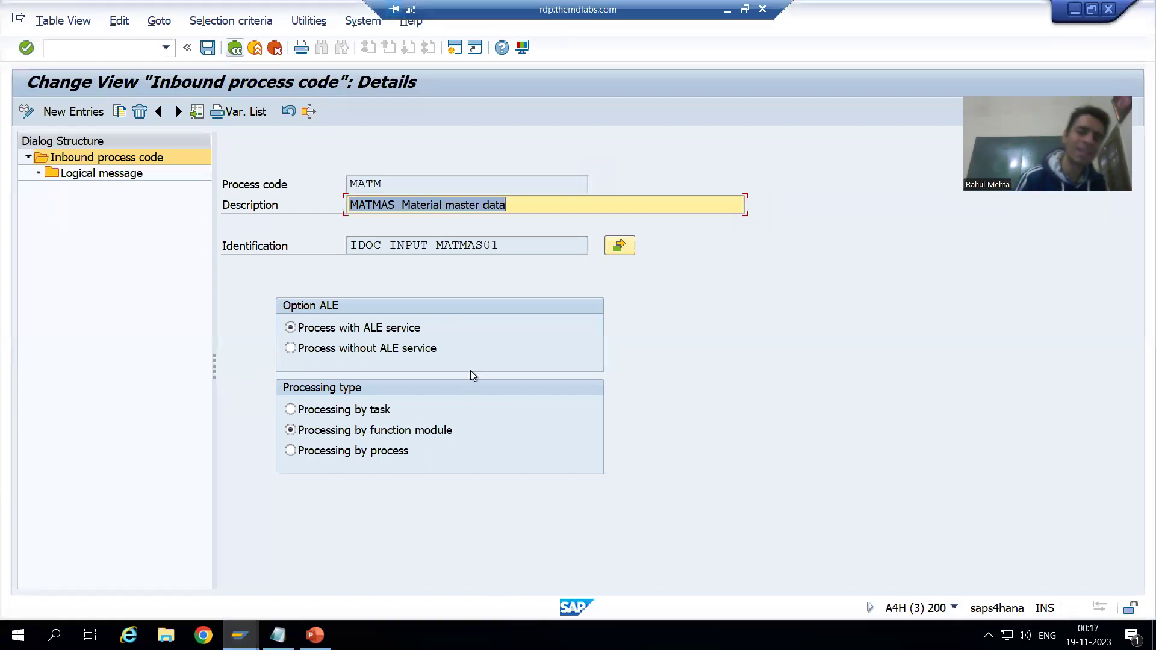
key("F3")
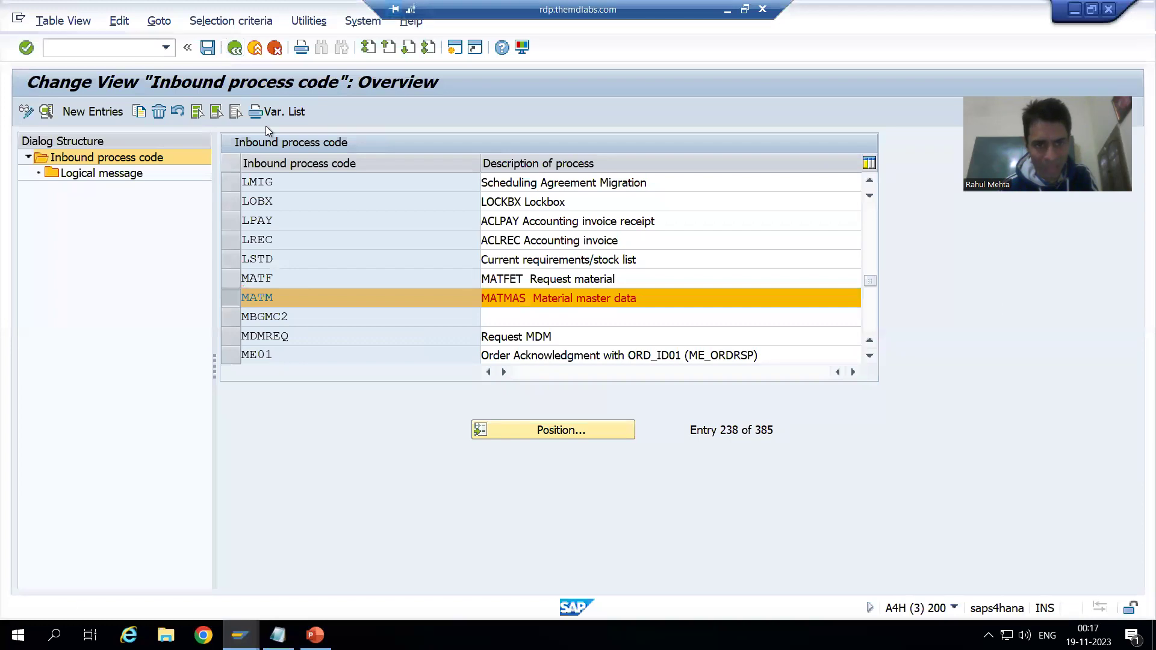
key("F3")
type("we20")
key("Return")
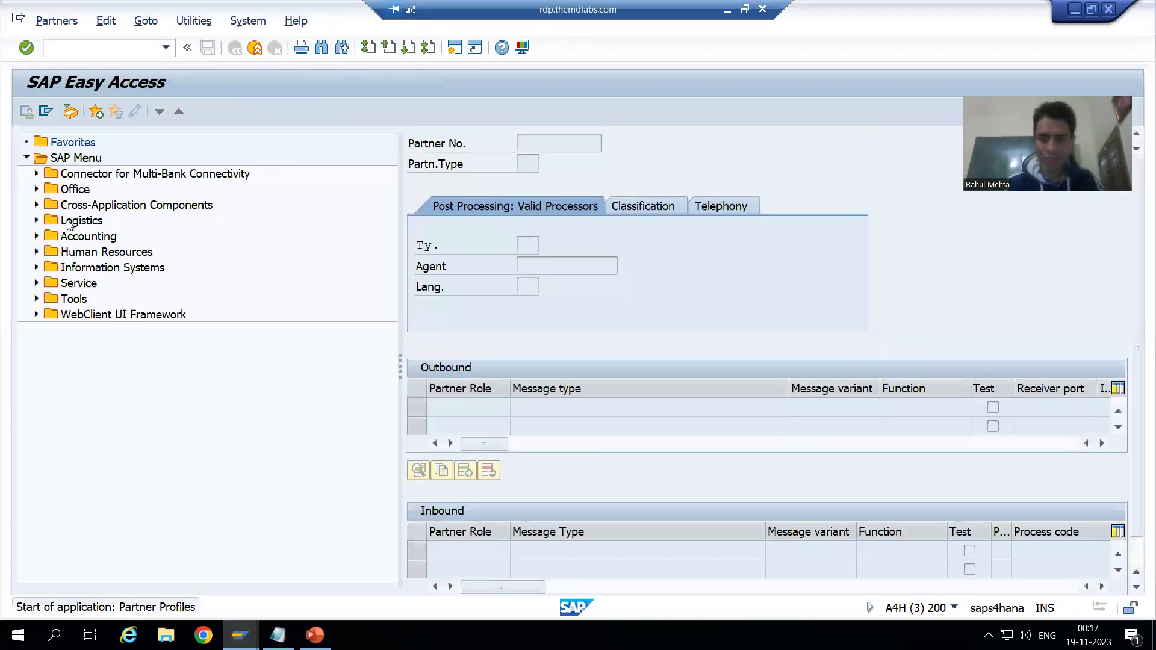
left_click(38, 268)
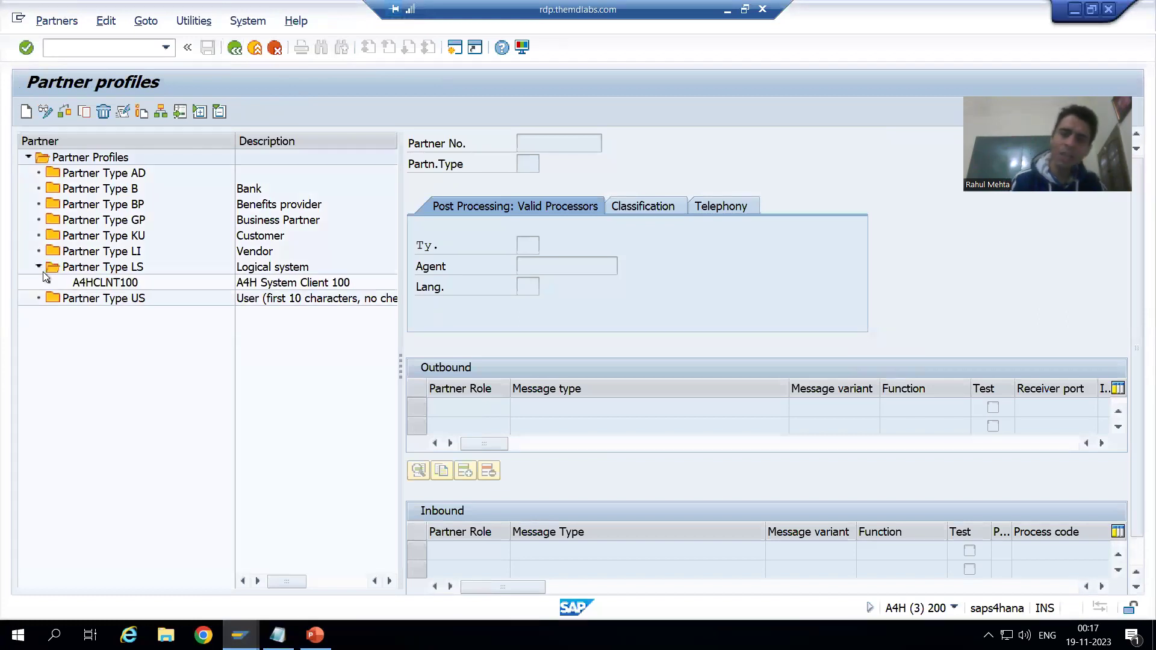
double_click(106, 283)
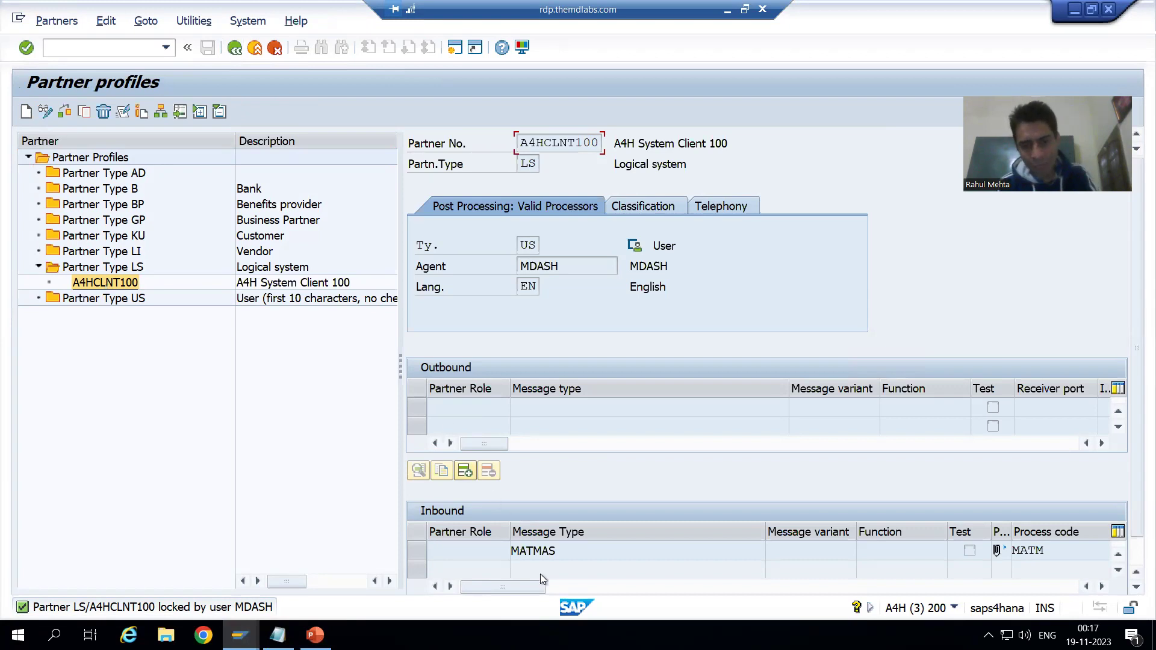
Step: Open the MATMAS inbound entry to confirm process code MATM, then switch to Notepad
scroll(552, 532, "down", 1)
left_click(554, 528)
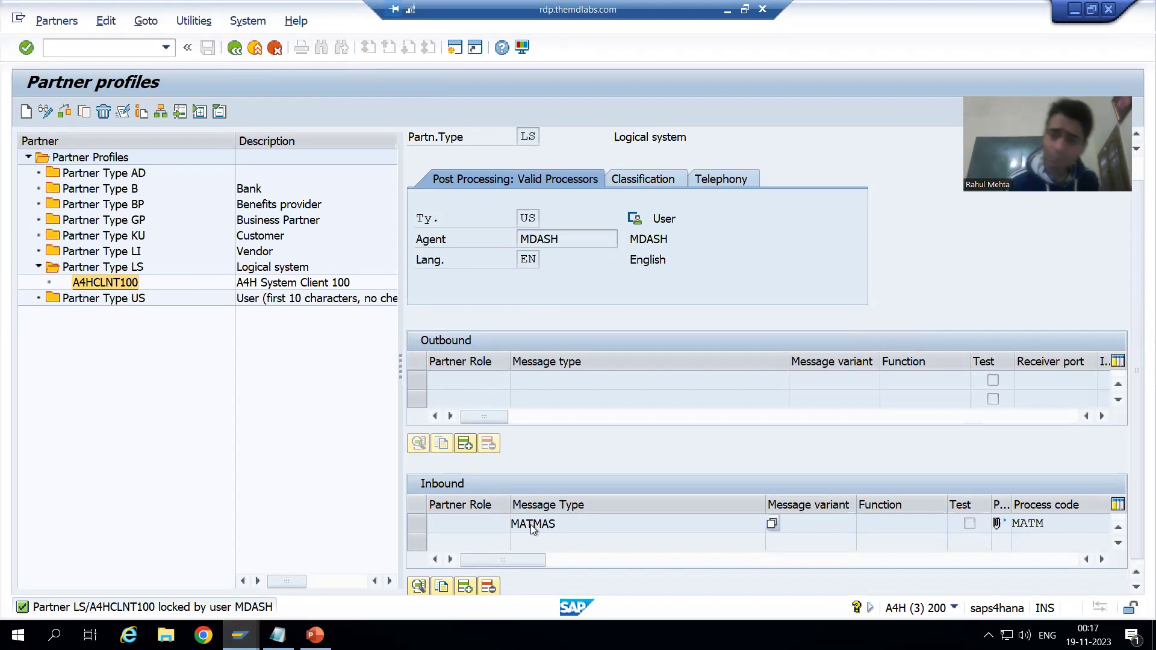
double_click(528, 524)
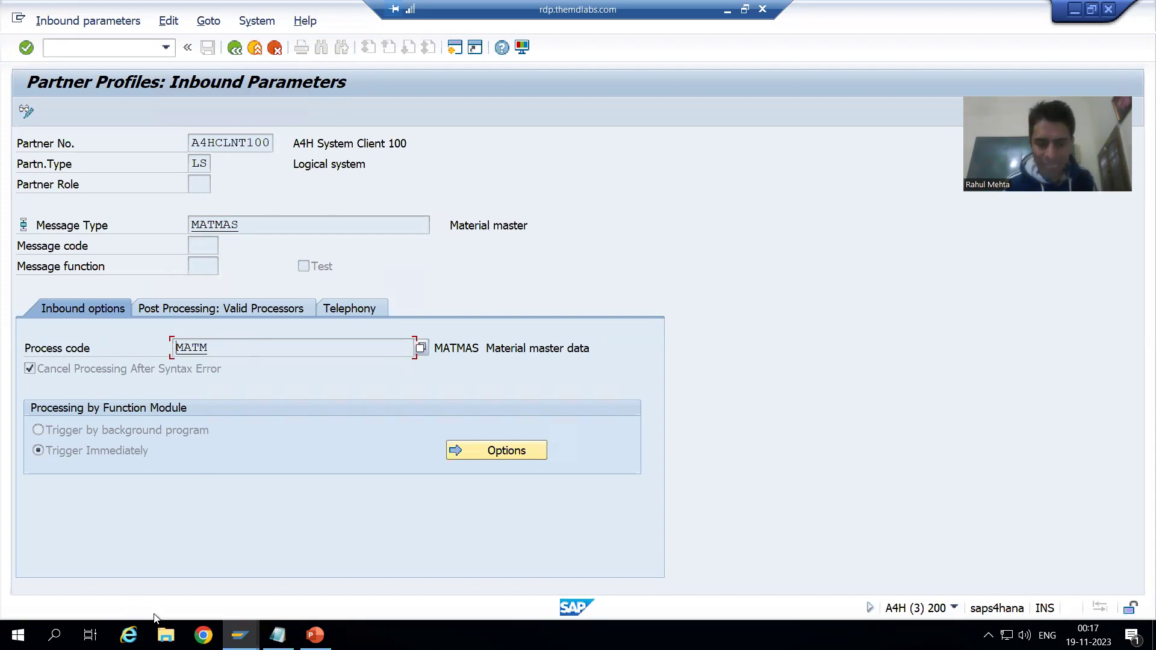
left_click(278, 635)
left_click(185, 335)
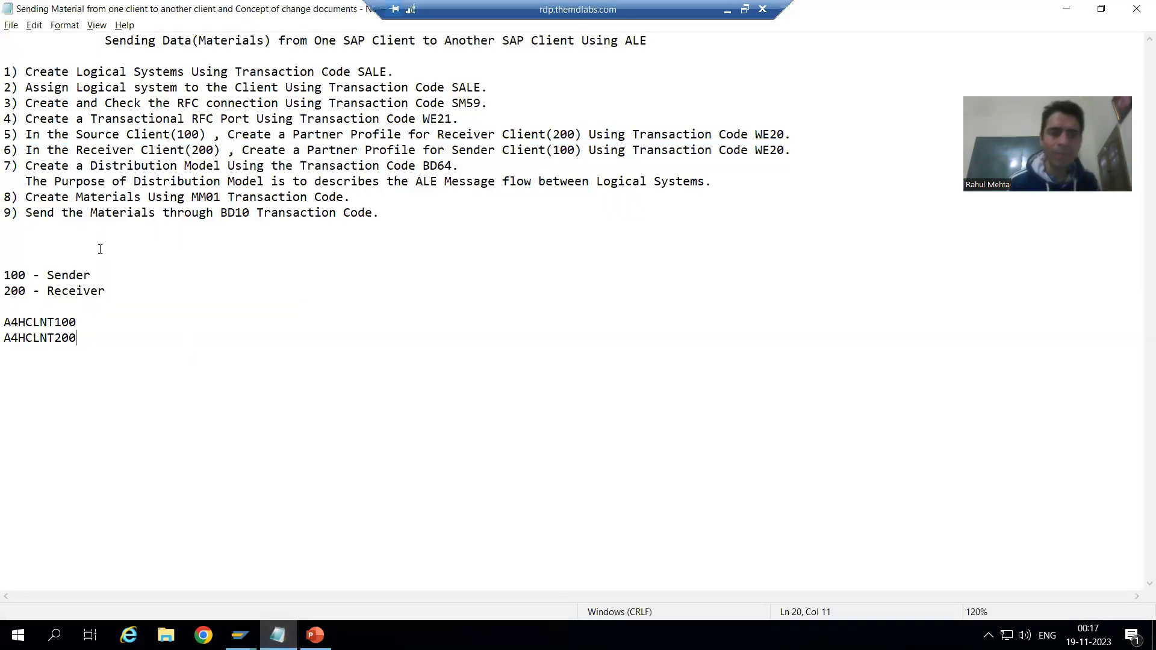